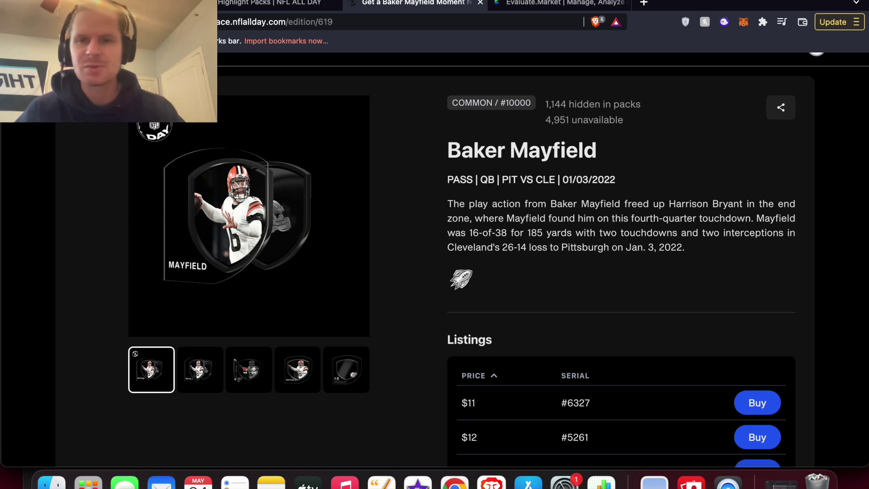
Bring up the pack moments spreadsheet and review its players, tiers, mint counts and price predictions
{"action": "left_click", "coordinate": [126, 3]}
{"action": "scroll", "coordinate": [430, 321], "scroll_direction": "up", "scroll_amount": 3}
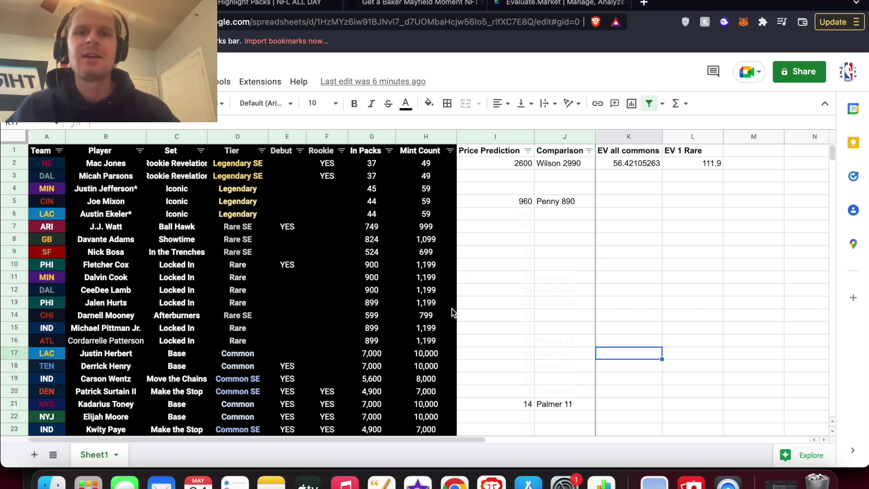
{"action": "scroll", "coordinate": [454, 314], "scroll_direction": "down", "scroll_amount": 3}
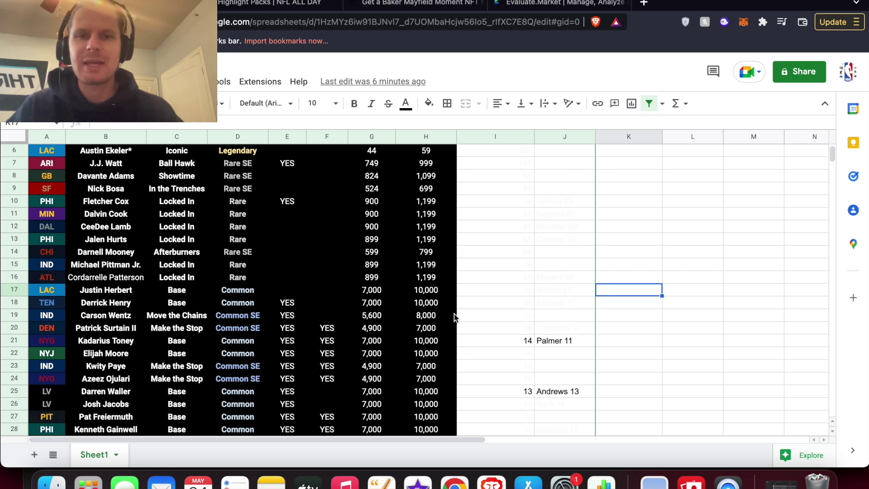
{"action": "scroll", "coordinate": [454, 314], "scroll_direction": "up", "scroll_amount": 3}
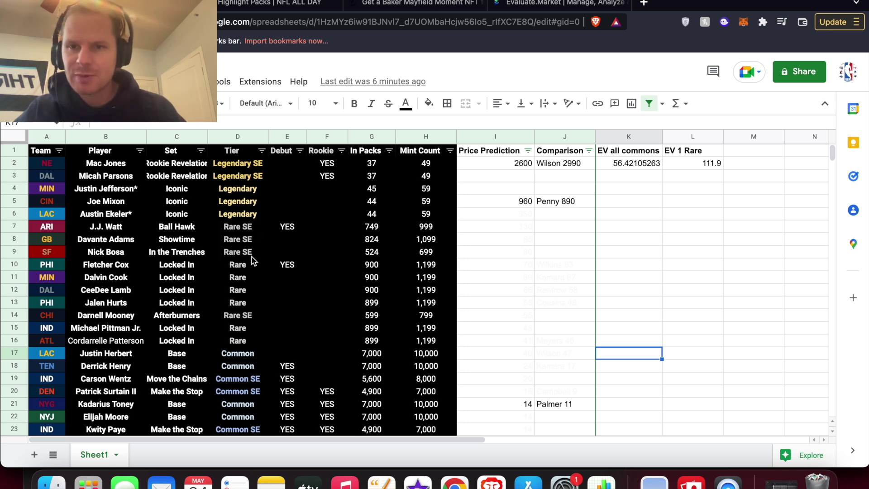
{"action": "scroll", "coordinate": [256, 343], "scroll_direction": "down", "scroll_amount": 1}
{"action": "scroll", "coordinate": [267, 369], "scroll_direction": "up", "scroll_amount": 1}
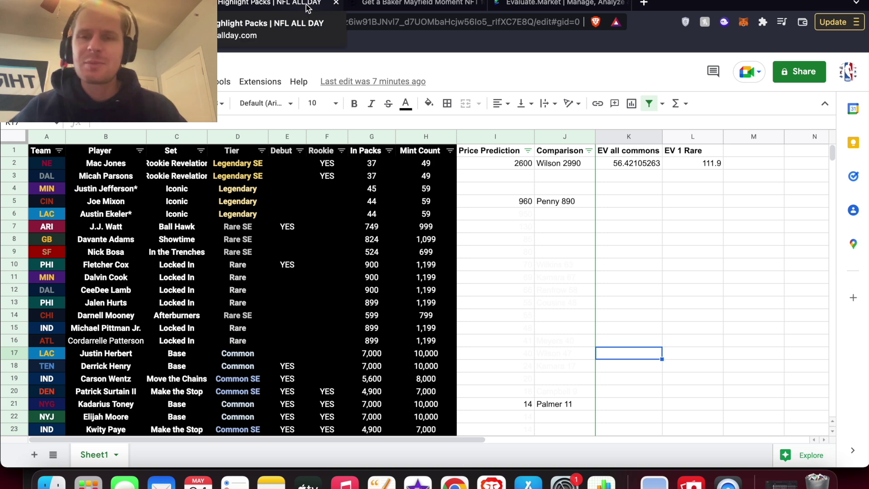
Return to the Baker Mayfield Common moment listing page
{"action": "left_click", "coordinate": [407, 4]}
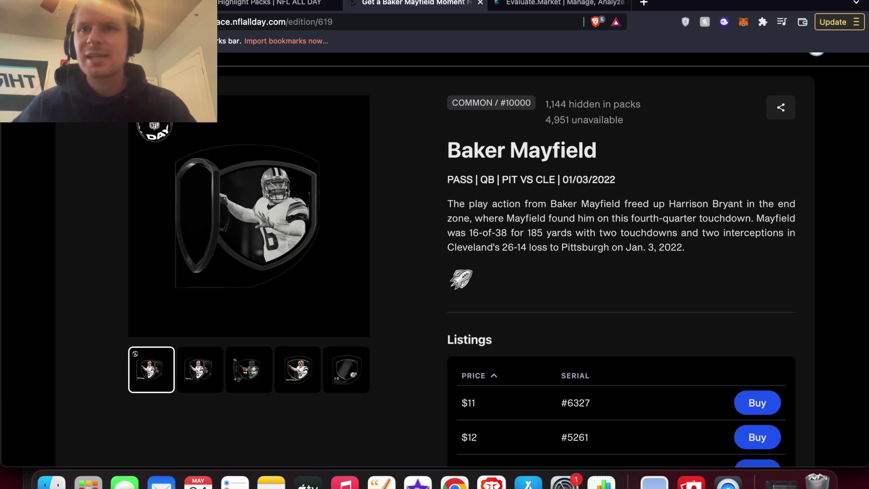
Bring up the Rewind: Catalysts blog post and scroll to its KEY INFO section
{"action": "key", "text": "super+grave"}
{"action": "scroll", "coordinate": [358, 290], "scroll_direction": "down", "scroll_amount": 3}
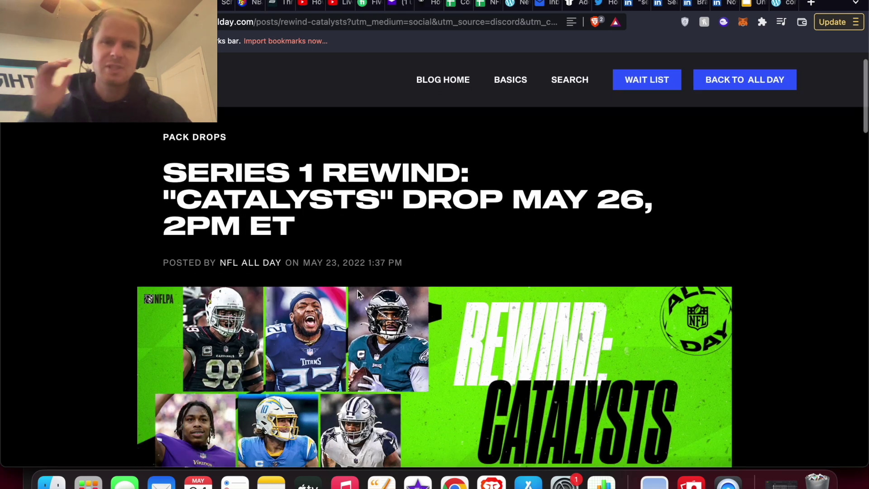
{"action": "scroll", "coordinate": [417, 314], "scroll_direction": "down", "scroll_amount": 7}
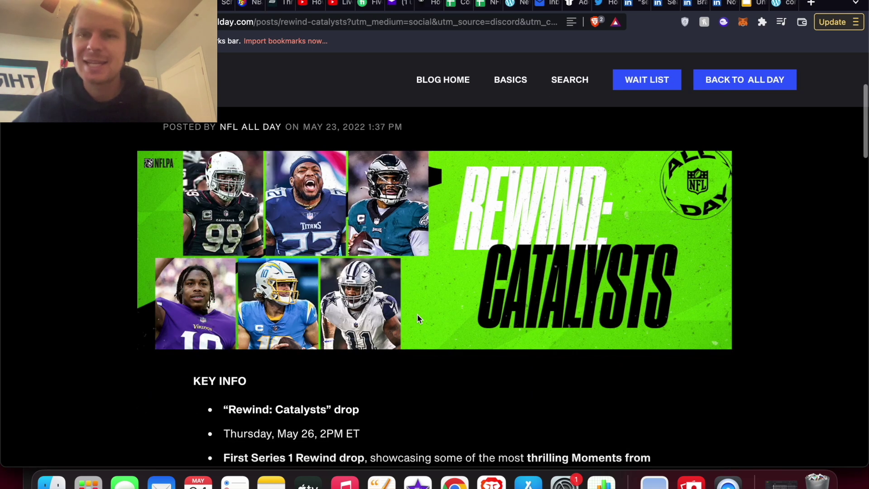
{"action": "scroll", "coordinate": [417, 314], "scroll_direction": "down", "scroll_amount": 2}
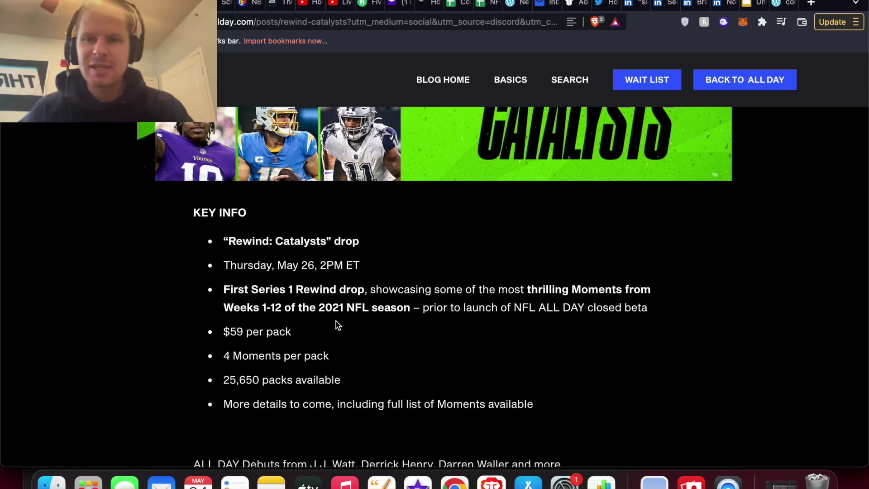
Highlight the '4 Moments per pack' and '25,650 packs available' lines, then review the post
{"action": "triple_click", "coordinate": [271, 350]}
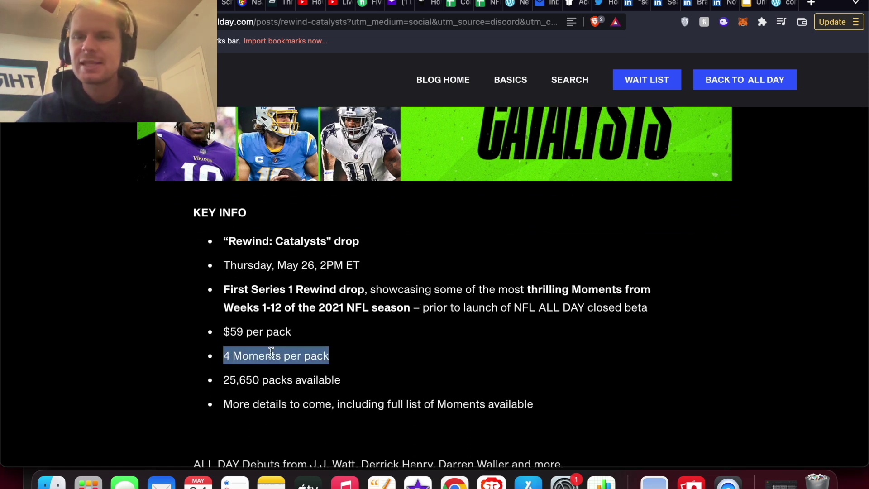
{"action": "left_click", "coordinate": [300, 357]}
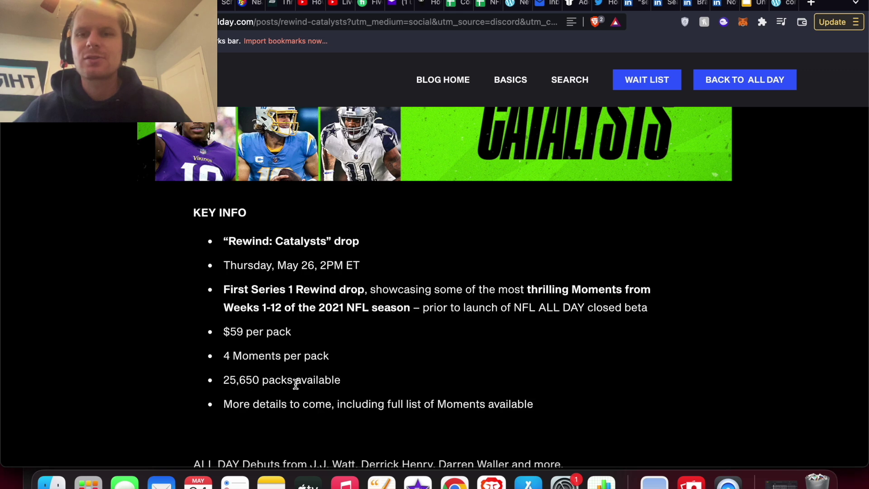
{"action": "left_click_drag", "start_coordinate": [354, 378], "coordinate": [230, 385]}
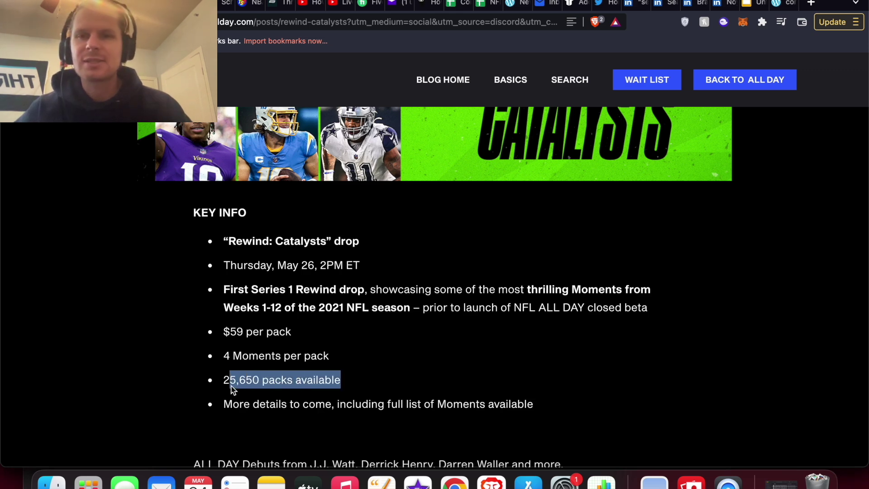
{"action": "left_click", "coordinate": [257, 384]}
{"action": "scroll", "coordinate": [258, 385], "scroll_direction": "up", "scroll_amount": 1}
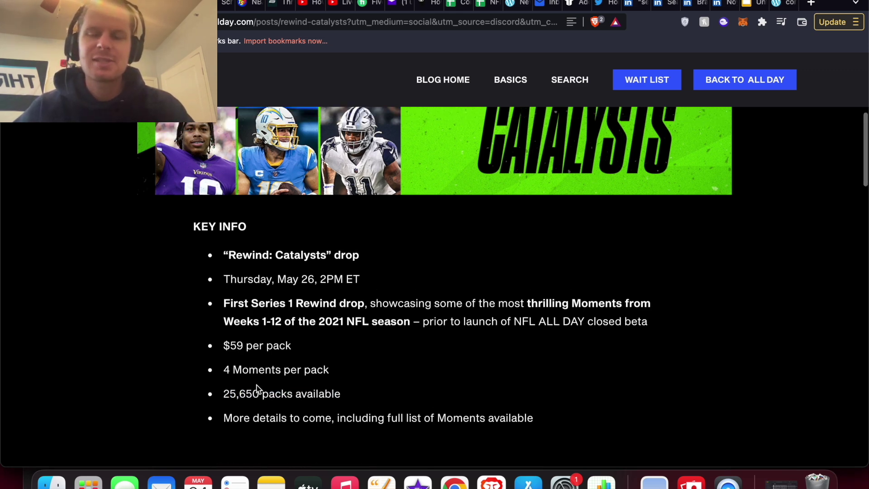
{"action": "scroll", "coordinate": [258, 389], "scroll_direction": "up", "scroll_amount": 3}
{"action": "scroll", "coordinate": [258, 388], "scroll_direction": "up", "scroll_amount": 6}
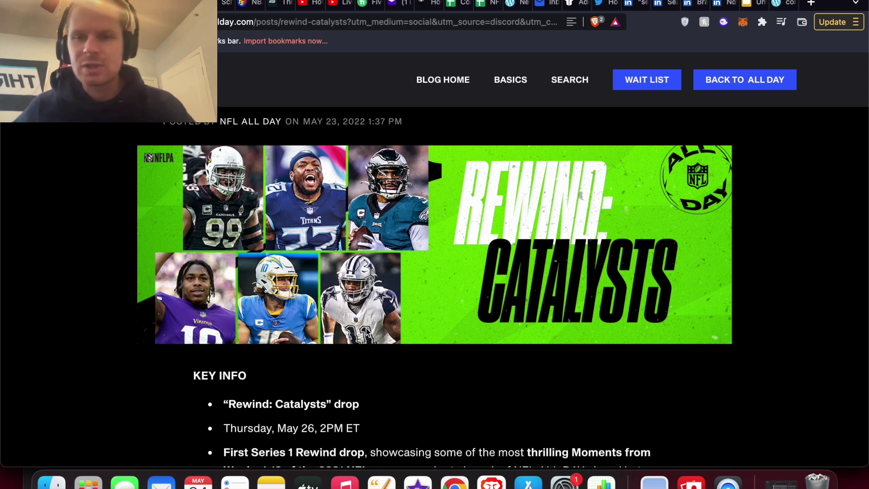
{"action": "scroll", "coordinate": [367, 344], "scroll_direction": "down", "scroll_amount": 12}
{"action": "scroll", "coordinate": [365, 327], "scroll_direction": "down", "scroll_amount": 10}
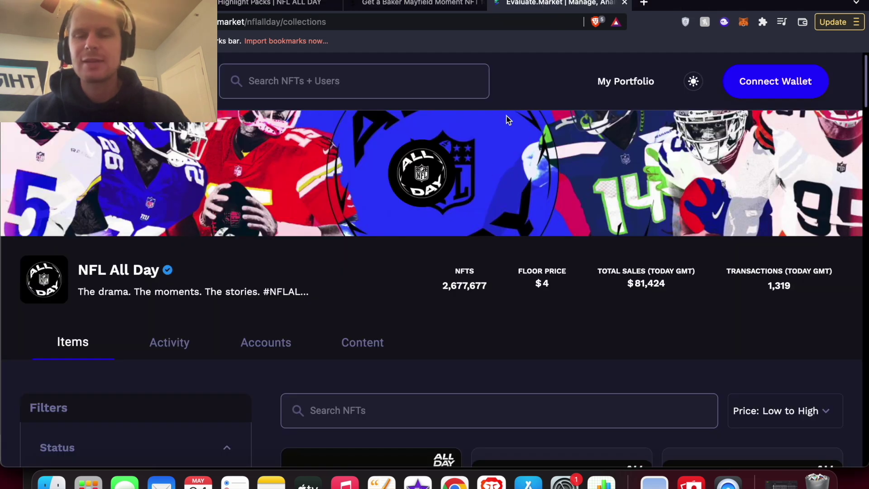
Search Evaluate.Market NFTs for 'derrick he'
{"action": "scroll", "coordinate": [449, 279], "scroll_direction": "down", "scroll_amount": 5}
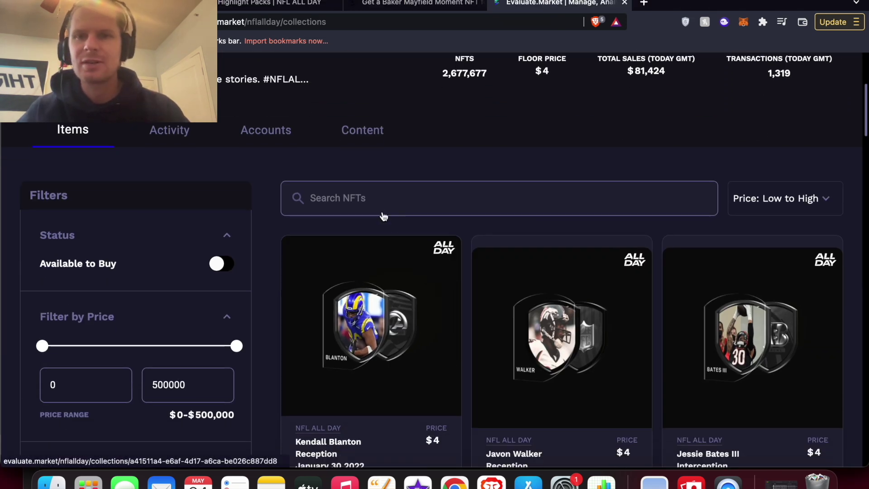
{"action": "left_click", "coordinate": [379, 199]}
{"action": "type", "text": "derrick. h"}
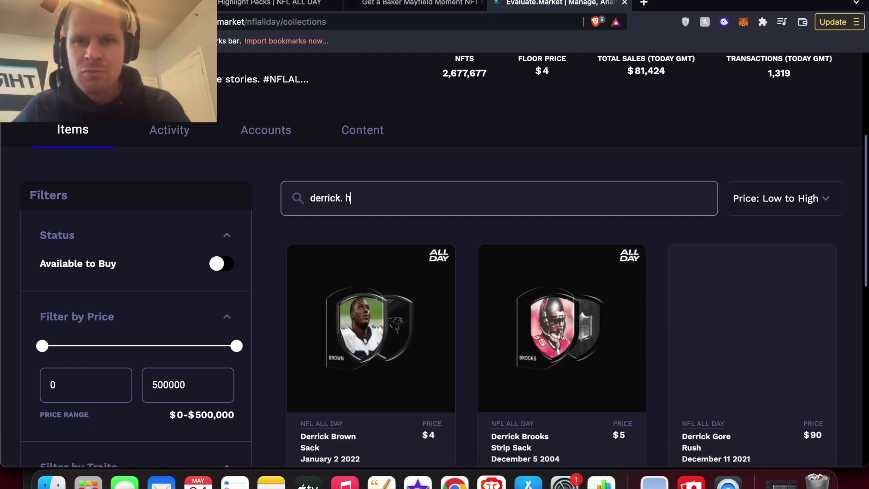
{"action": "key", "text": "BackSpace"}
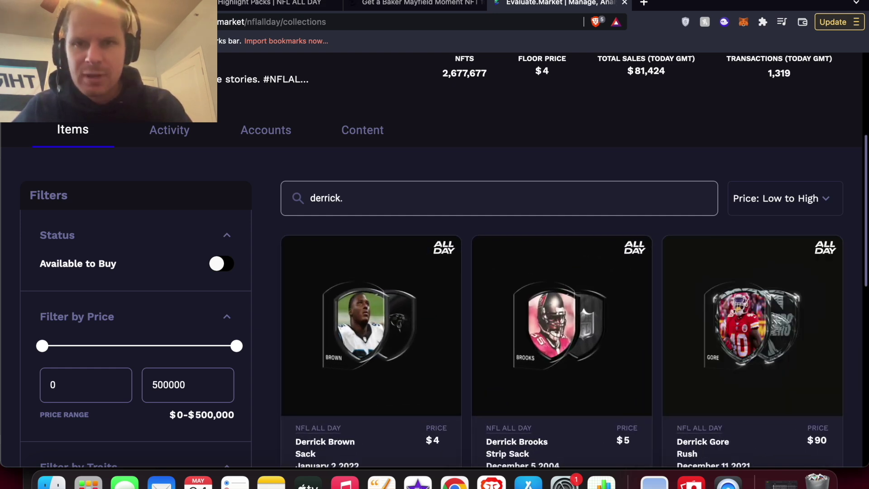
{"action": "type", "text": "he"}
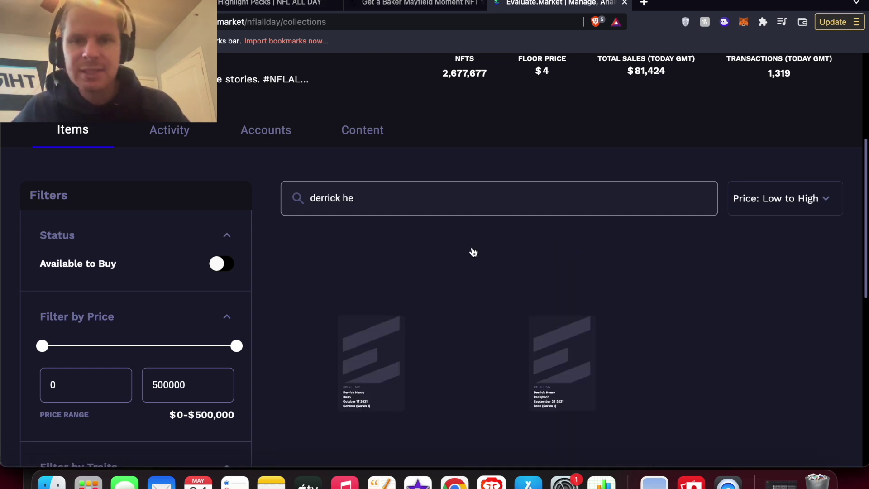
{"action": "scroll", "coordinate": [470, 254], "scroll_direction": "down", "scroll_amount": 2}
{"action": "scroll", "coordinate": [469, 257], "scroll_direction": "down", "scroll_amount": 1}
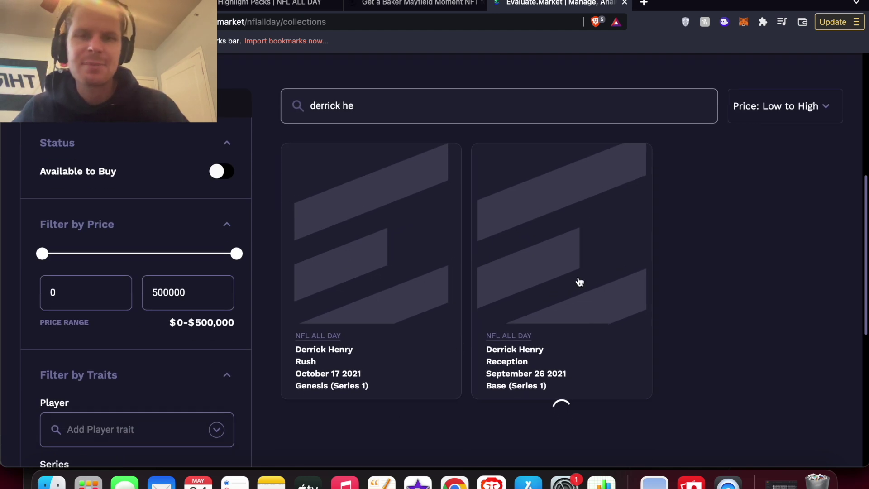
Review the Derrick Henry Reception Base (Series 1) sales data, then return to the spreadsheet
{"action": "left_click", "coordinate": [566, 306]}
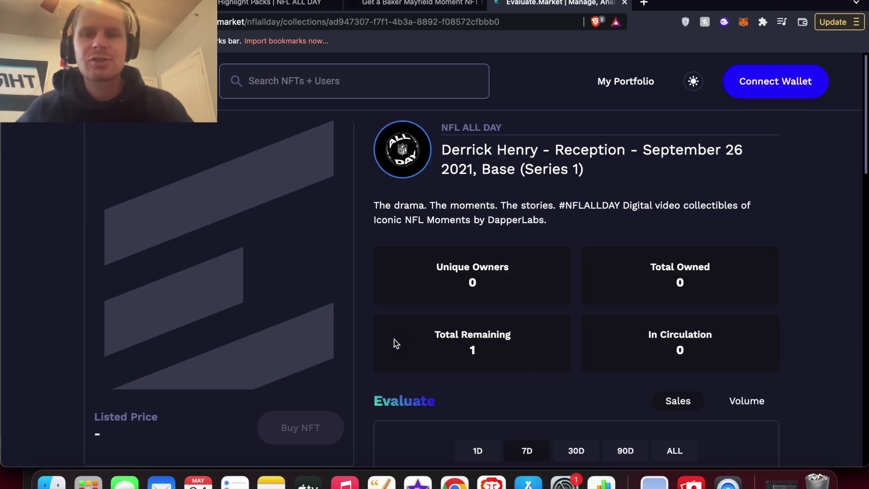
{"action": "scroll", "coordinate": [395, 344], "scroll_direction": "down", "scroll_amount": 4}
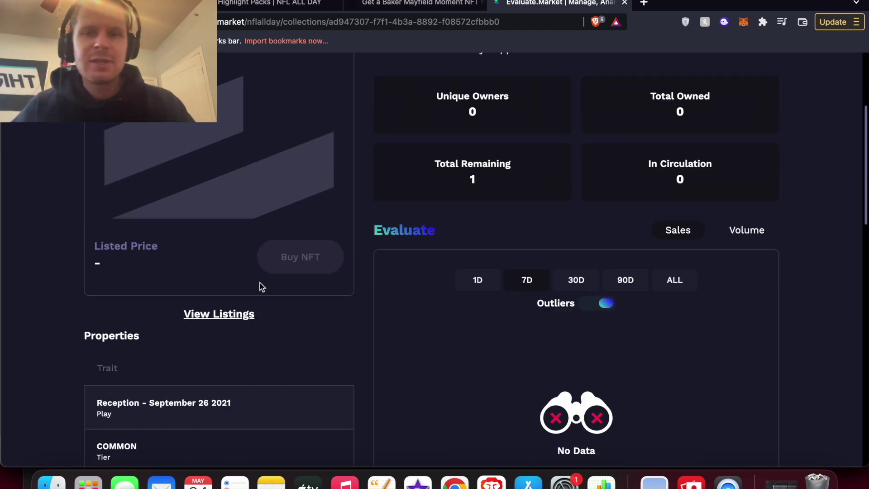
{"action": "scroll", "coordinate": [262, 287], "scroll_direction": "down", "scroll_amount": 2}
{"action": "scroll", "coordinate": [261, 287], "scroll_direction": "up", "scroll_amount": 5}
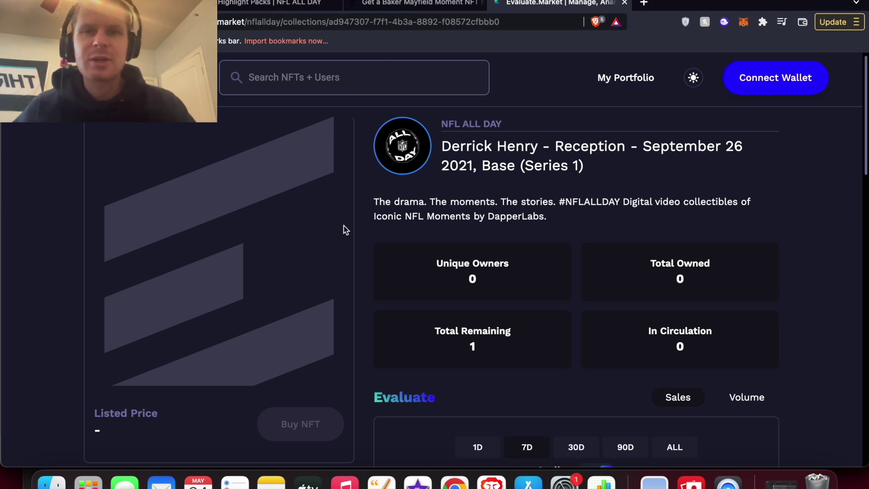
{"action": "scroll", "coordinate": [343, 227], "scroll_direction": "up", "scroll_amount": 1}
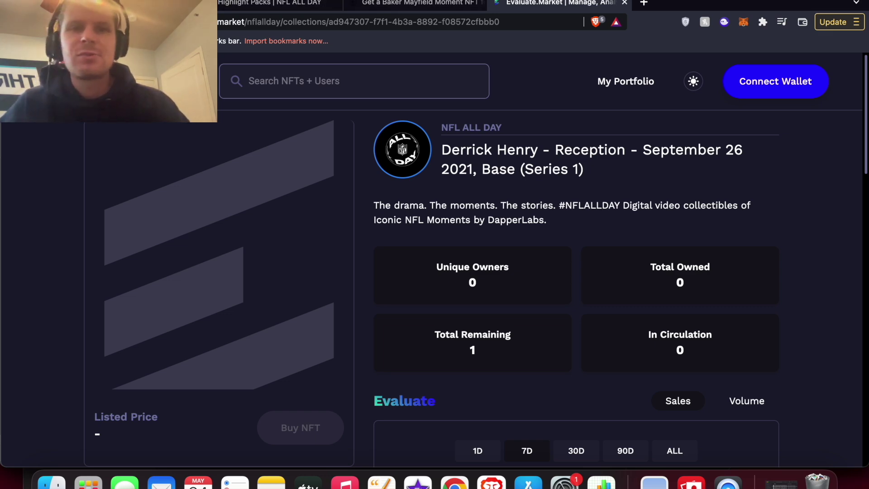
{"action": "left_click", "coordinate": [136, 2]}
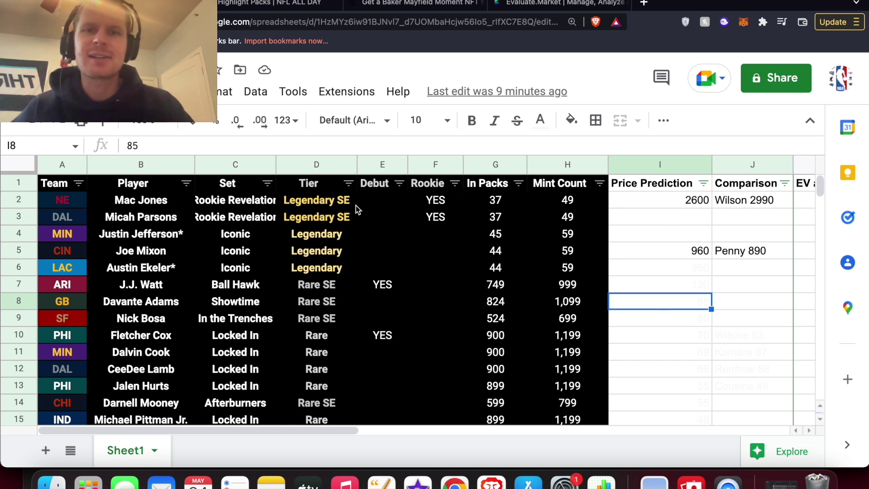
{"action": "left_click", "coordinate": [436, 200]}
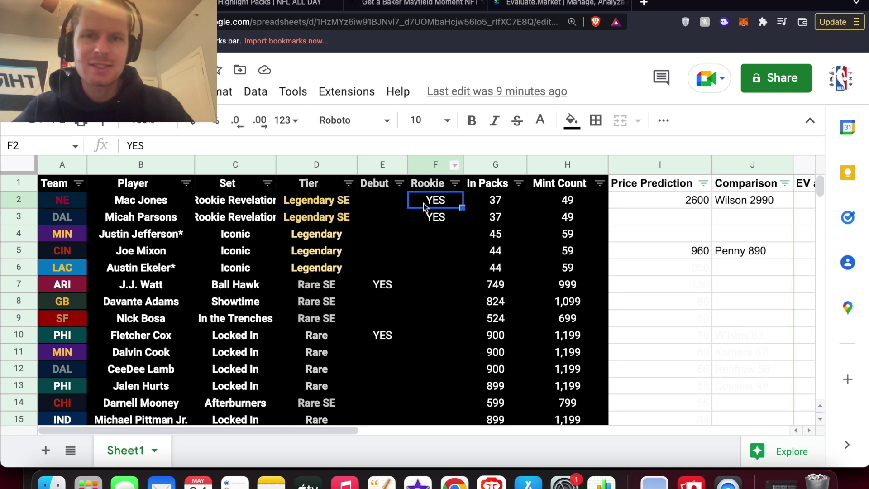
{"action": "left_click", "coordinate": [563, 203]}
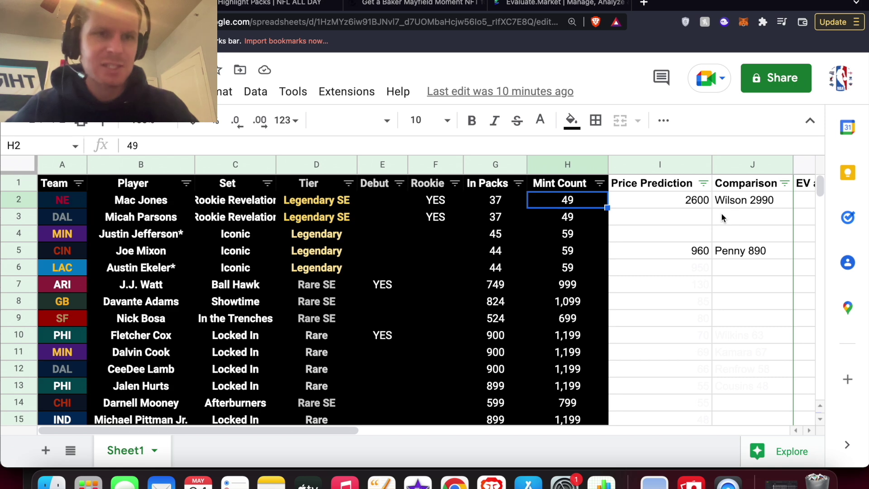
{"action": "left_click", "coordinate": [742, 202]}
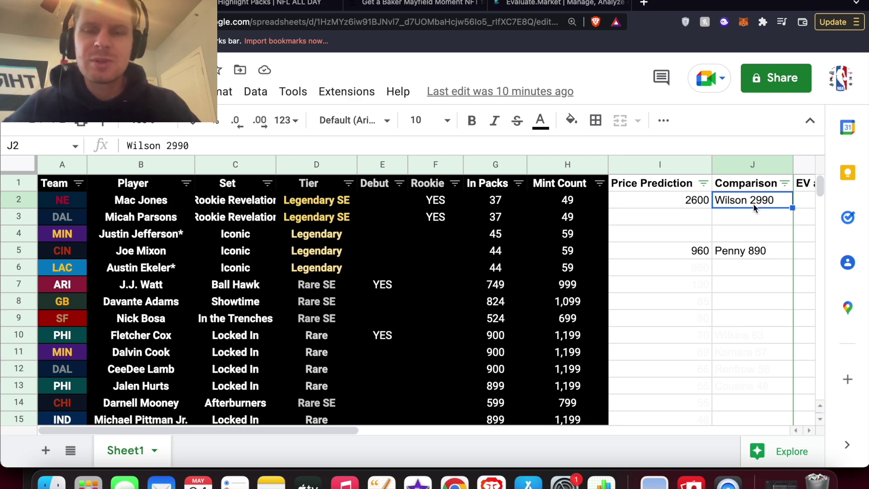
{"action": "left_click", "coordinate": [582, 205]}
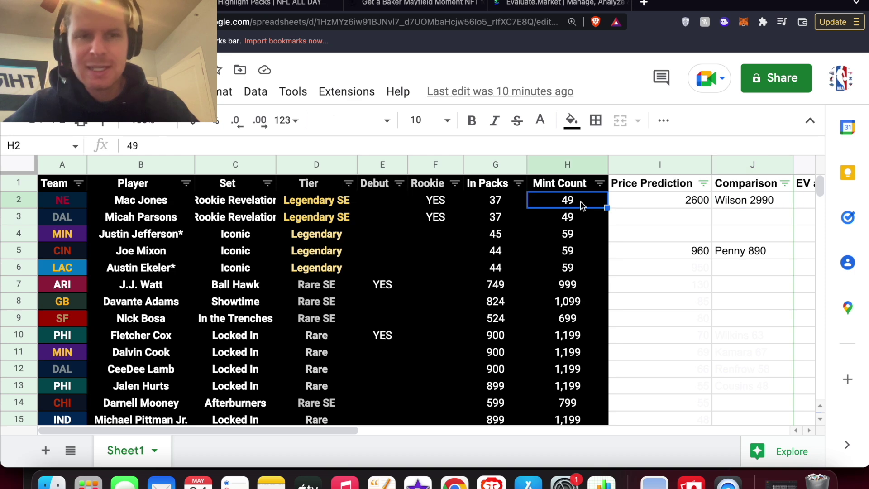
{"action": "left_click", "coordinate": [737, 204]}
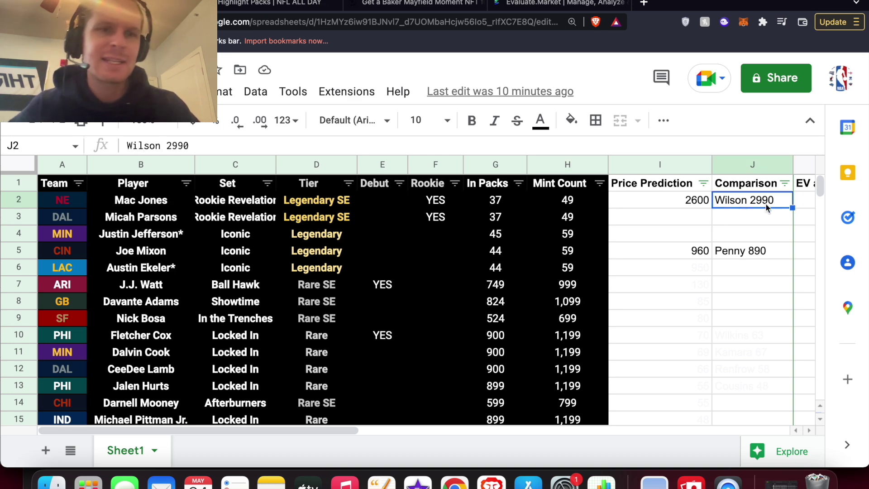
{"action": "left_click", "coordinate": [691, 205]}
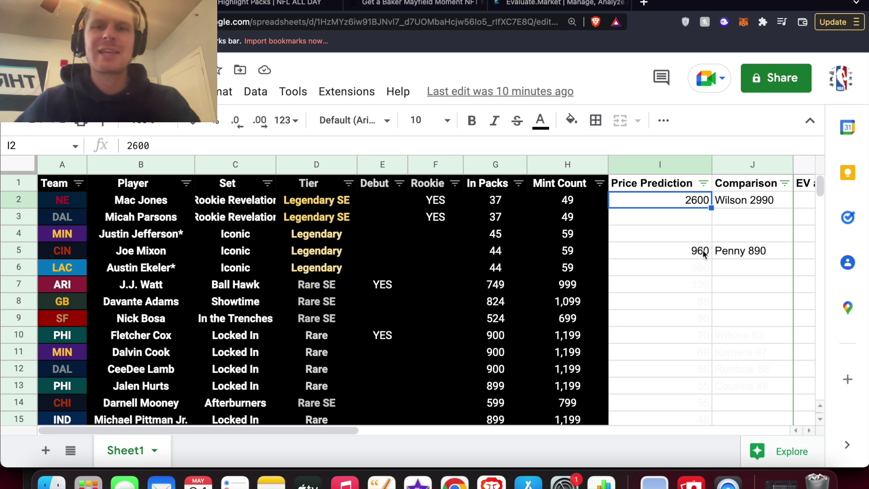
{"action": "left_click", "coordinate": [742, 256]}
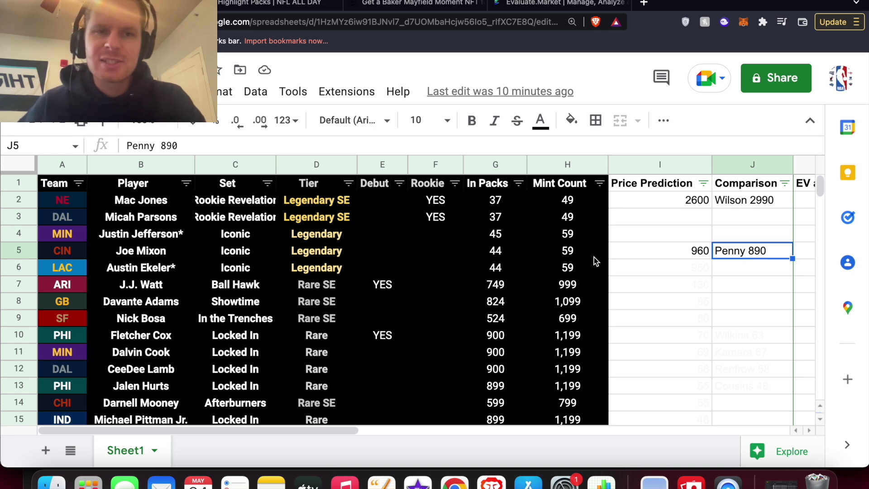
{"action": "left_click", "coordinate": [659, 251]}
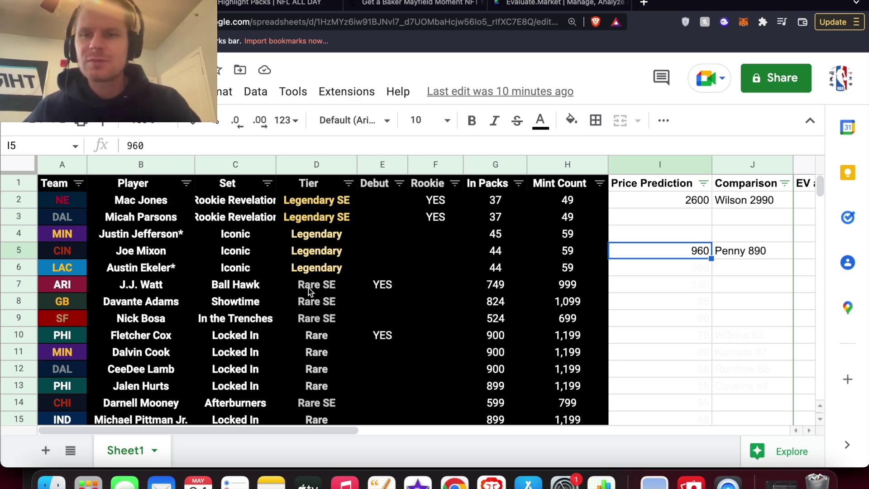
{"action": "left_click_drag", "start_coordinate": [144, 287], "coordinate": [398, 292]}
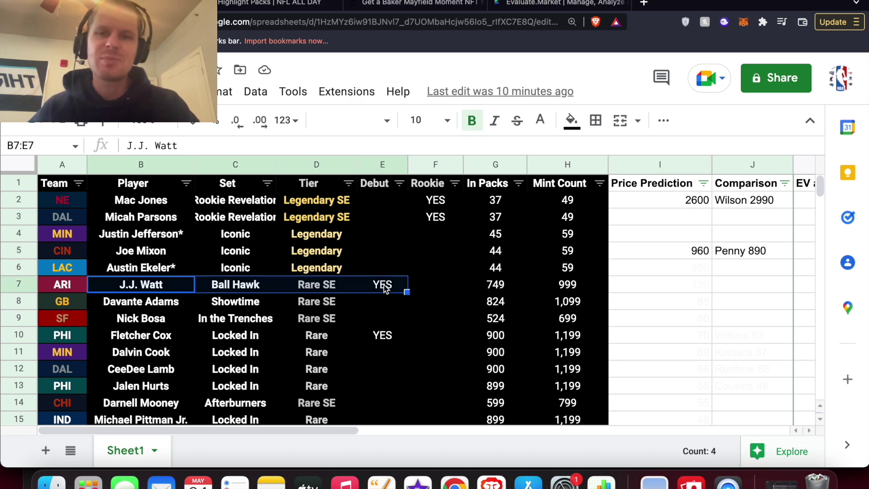
{"action": "left_click", "coordinate": [383, 286]}
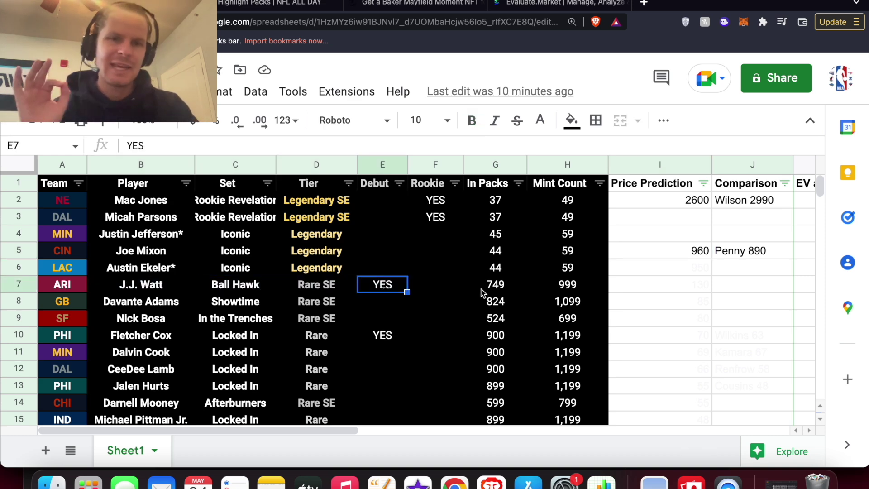
{"action": "left_click", "coordinate": [561, 289]}
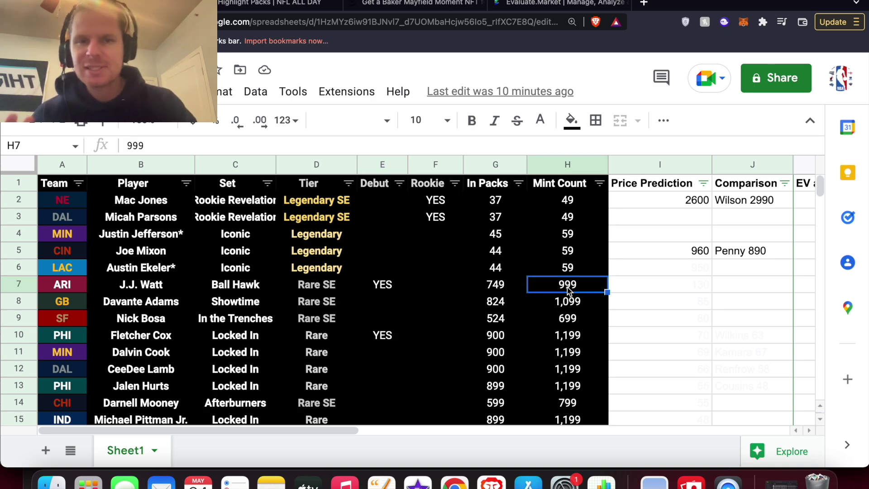
{"action": "left_click", "coordinate": [581, 336]}
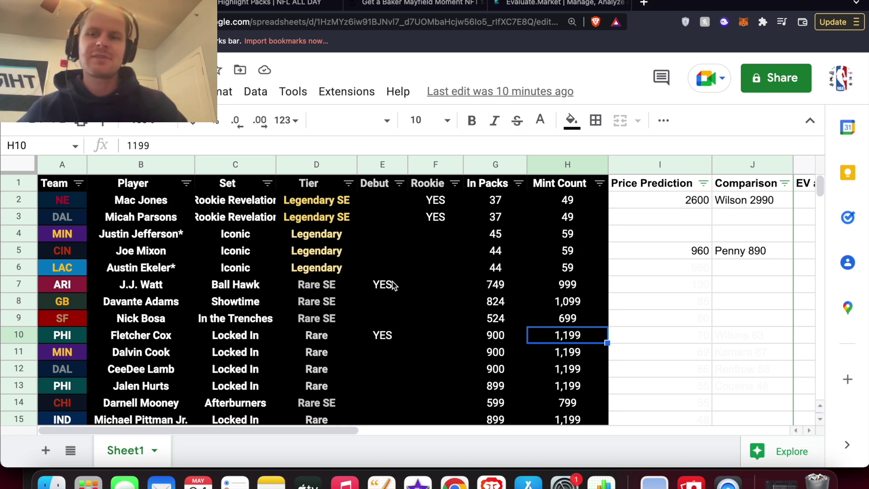
{"action": "left_click", "coordinate": [388, 339]}
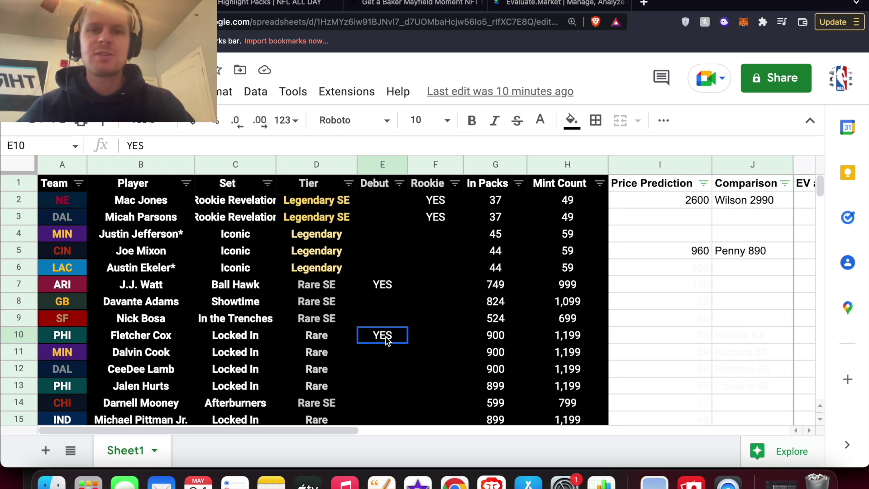
{"action": "scroll", "coordinate": [387, 339], "scroll_direction": "down", "scroll_amount": 4}
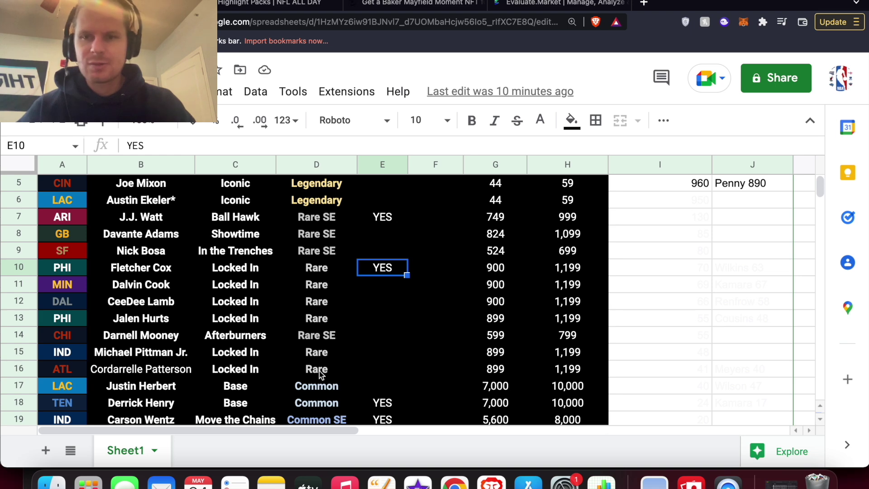
{"action": "left_click_drag", "start_coordinate": [188, 370], "coordinate": [177, 337]}
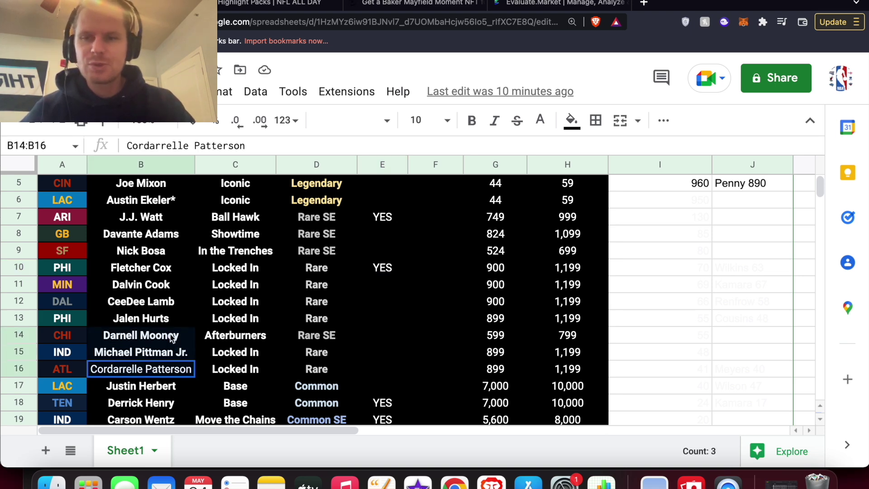
{"action": "left_click", "coordinate": [218, 317]}
{"action": "left_click", "coordinate": [159, 324]}
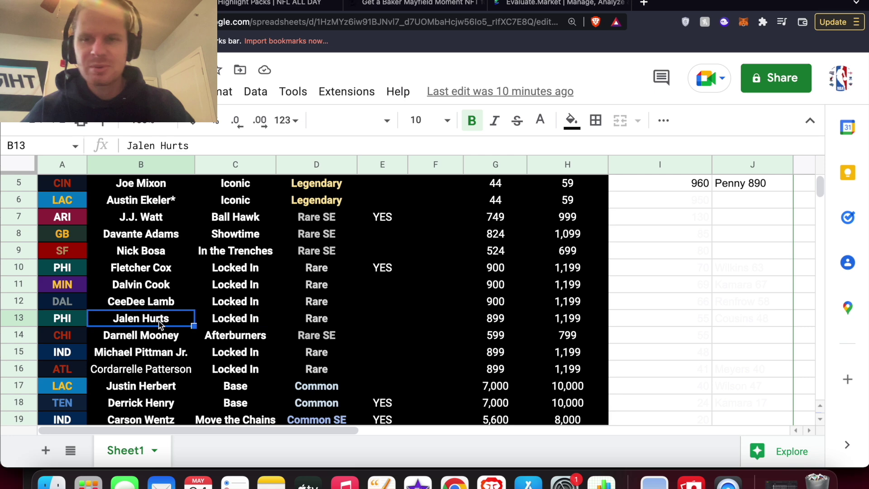
{"action": "left_click", "coordinate": [172, 305]}
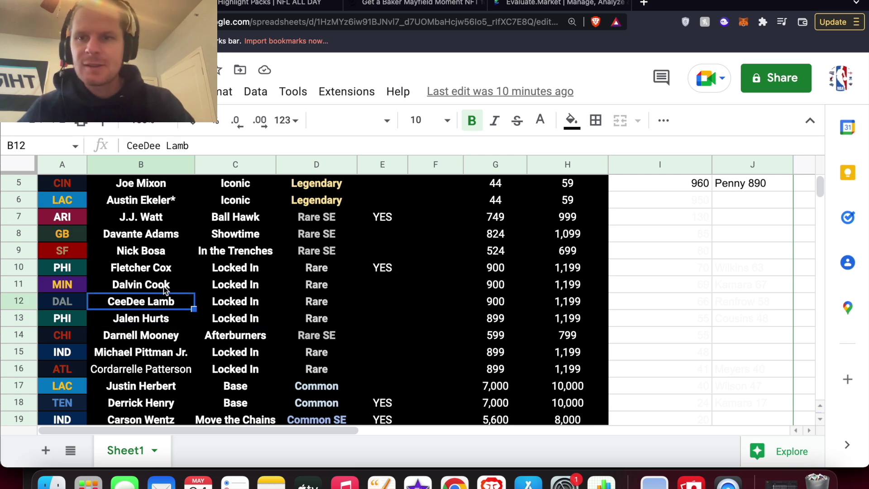
{"action": "left_click", "coordinate": [166, 288]}
{"action": "left_click", "coordinate": [167, 259]}
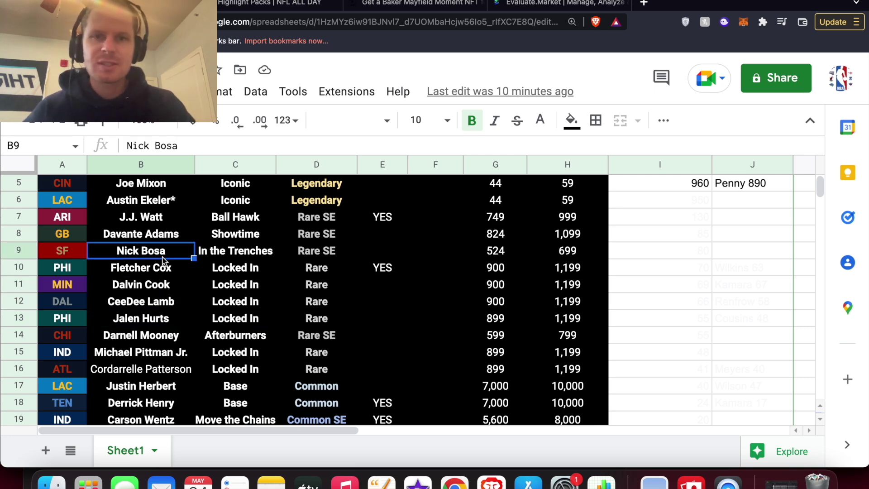
{"action": "left_click", "coordinate": [567, 253]}
{"action": "scroll", "coordinate": [547, 325], "scroll_direction": "down", "scroll_amount": 2}
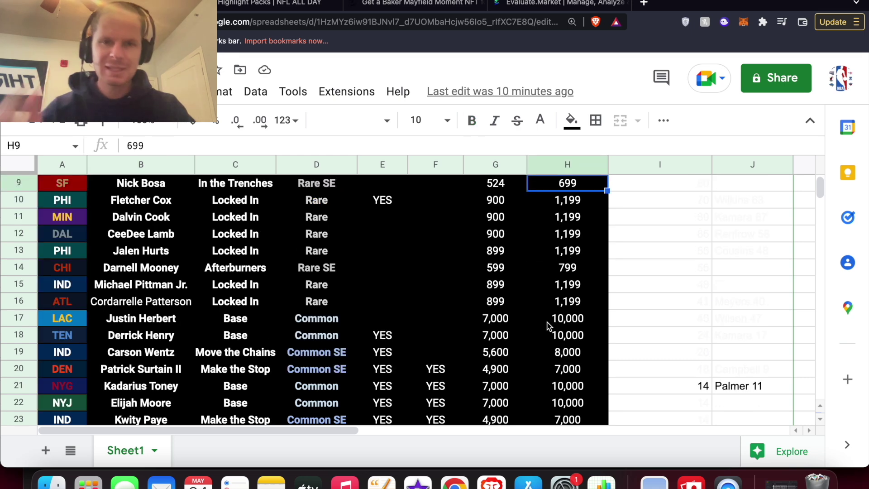
{"action": "scroll", "coordinate": [548, 325], "scroll_direction": "down", "scroll_amount": 1}
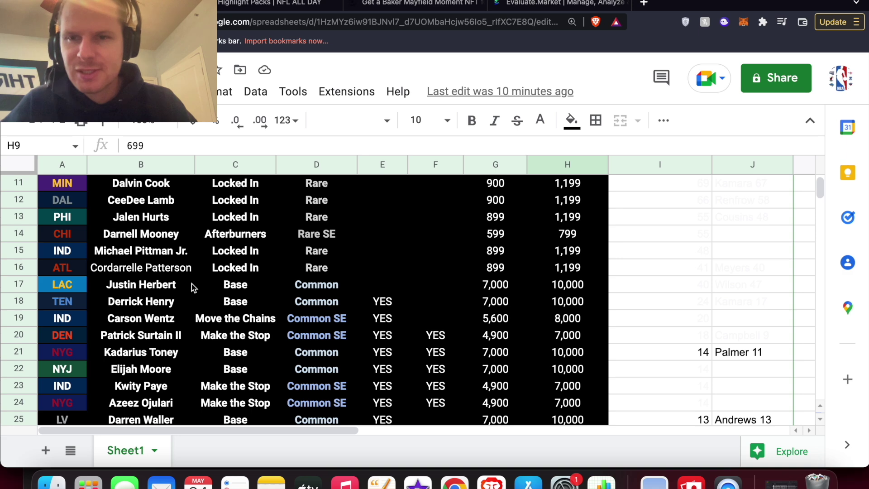
{"action": "left_click_drag", "start_coordinate": [163, 287], "coordinate": [273, 287]}
{"action": "left_click", "coordinate": [311, 286]}
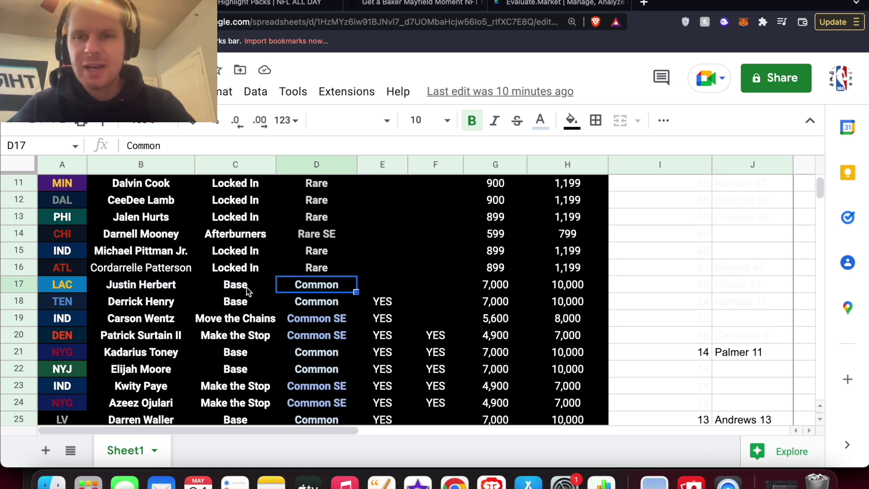
{"action": "left_click", "coordinate": [174, 287]}
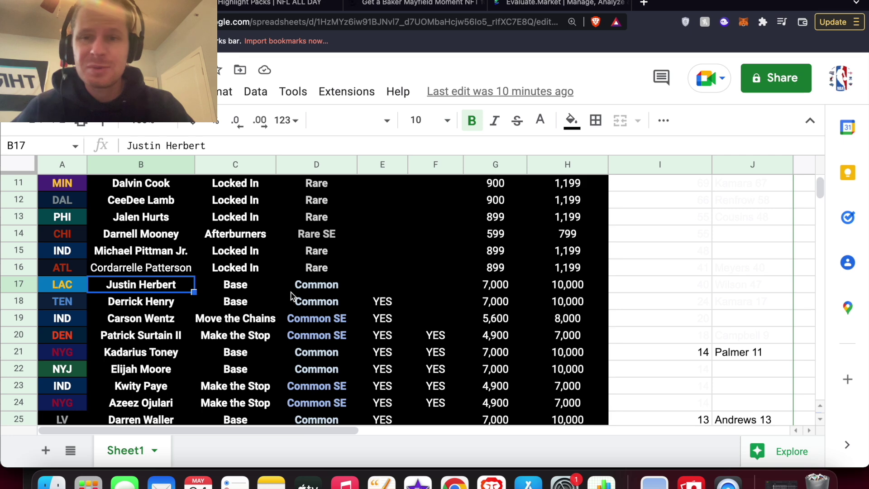
{"action": "scroll", "coordinate": [429, 299], "scroll_direction": "down", "scroll_amount": 3}
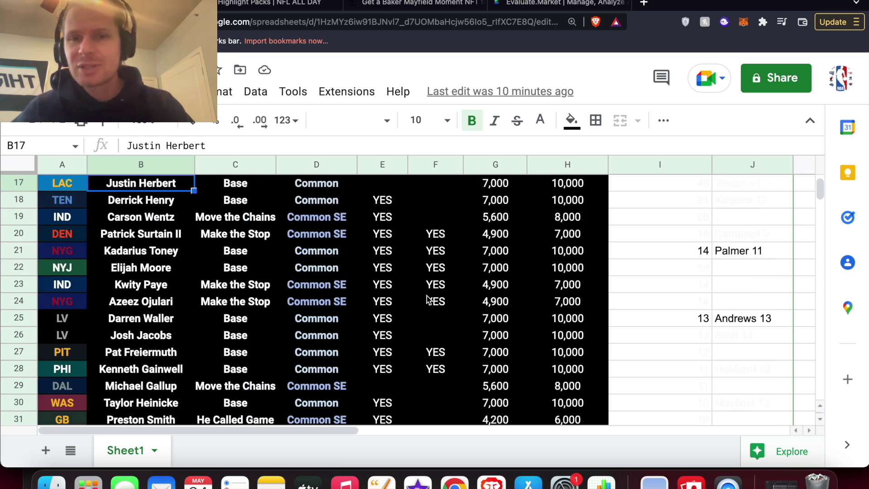
{"action": "left_click_drag", "start_coordinate": [387, 200], "coordinate": [406, 369]}
{"action": "scroll", "coordinate": [407, 369], "scroll_direction": "down", "scroll_amount": 5}
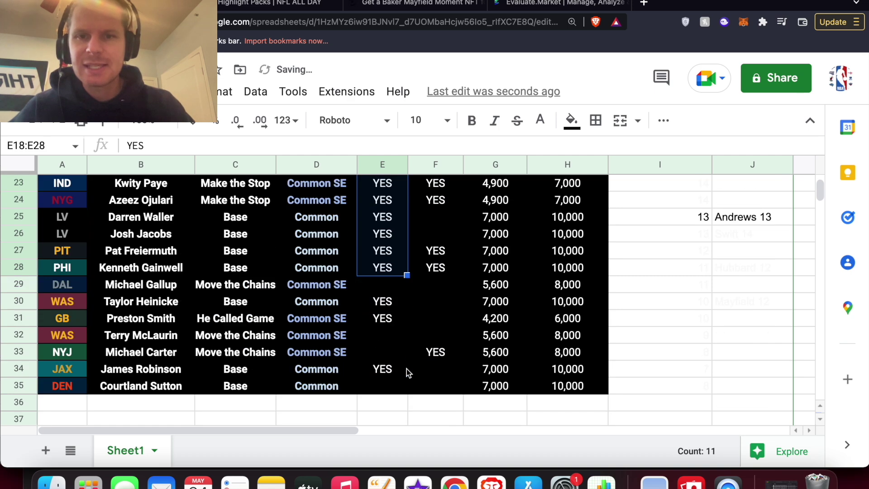
{"action": "scroll", "coordinate": [393, 254], "scroll_direction": "up", "scroll_amount": 5}
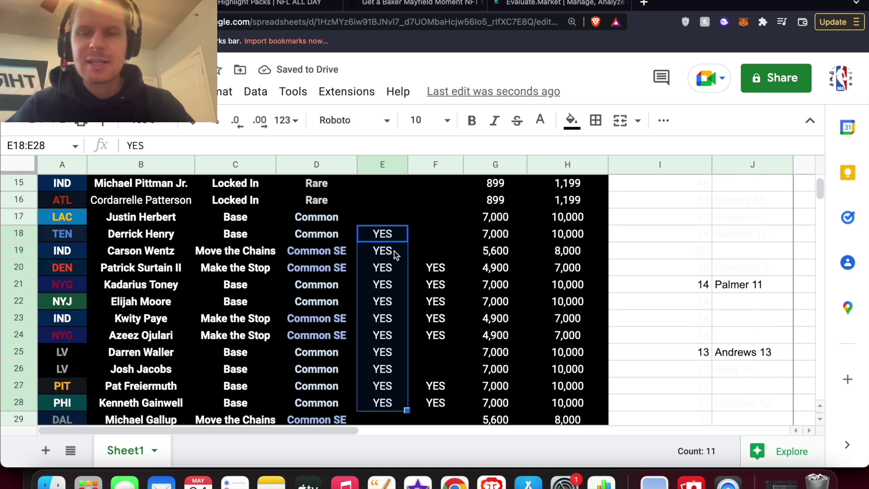
{"action": "left_click_drag", "start_coordinate": [441, 275], "coordinate": [474, 319]}
{"action": "left_click", "coordinate": [505, 300]}
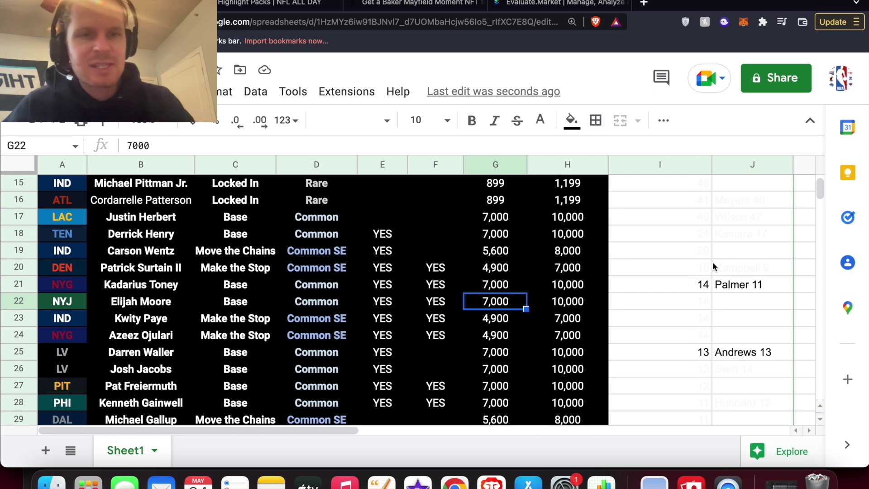
Check Kadarius Toney's 14 prediction against Palmer 11 and Darren Waller's 13 against Andrews 13
{"action": "left_click", "coordinate": [740, 289]}
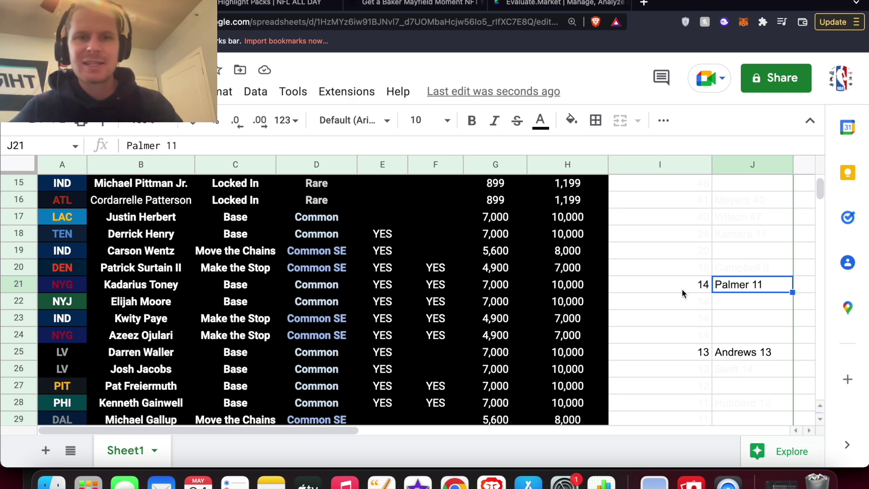
{"action": "left_click", "coordinate": [667, 285]}
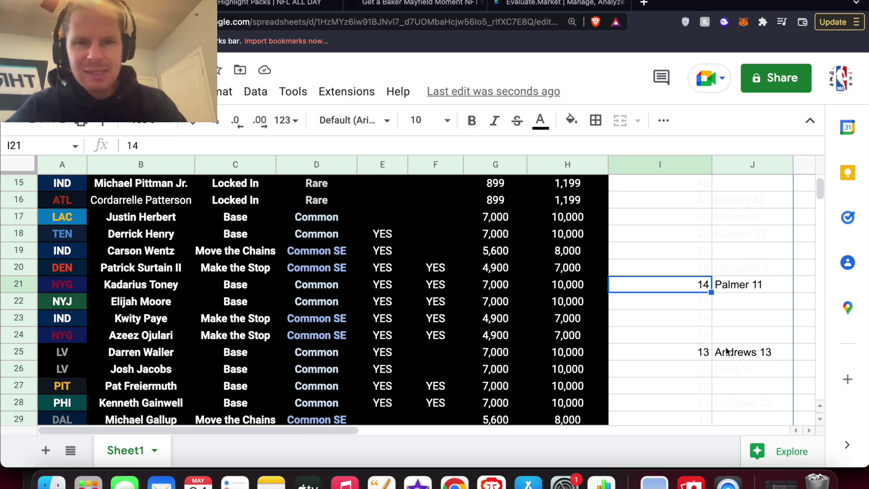
{"action": "left_click", "coordinate": [748, 356]}
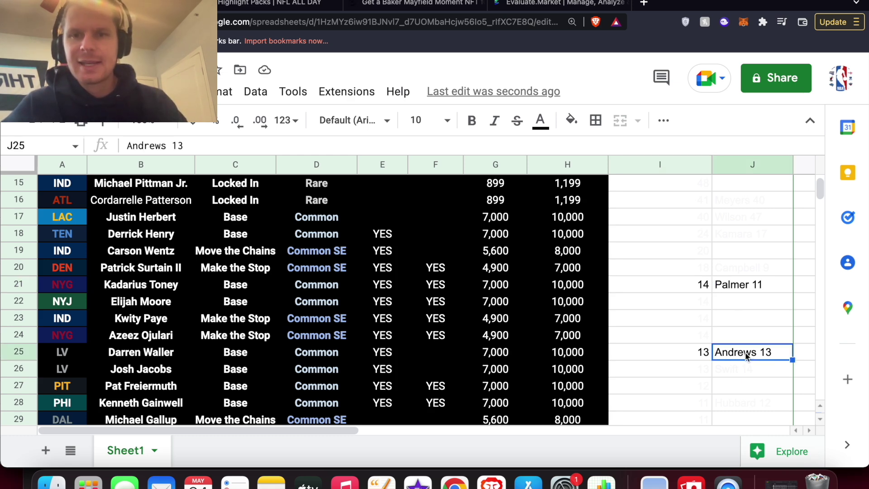
{"action": "left_click", "coordinate": [667, 353]}
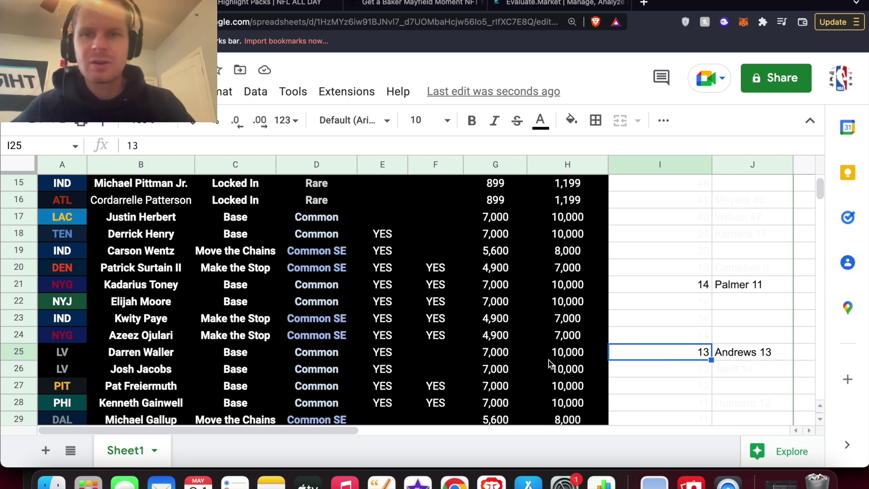
{"action": "left_click", "coordinate": [144, 234]}
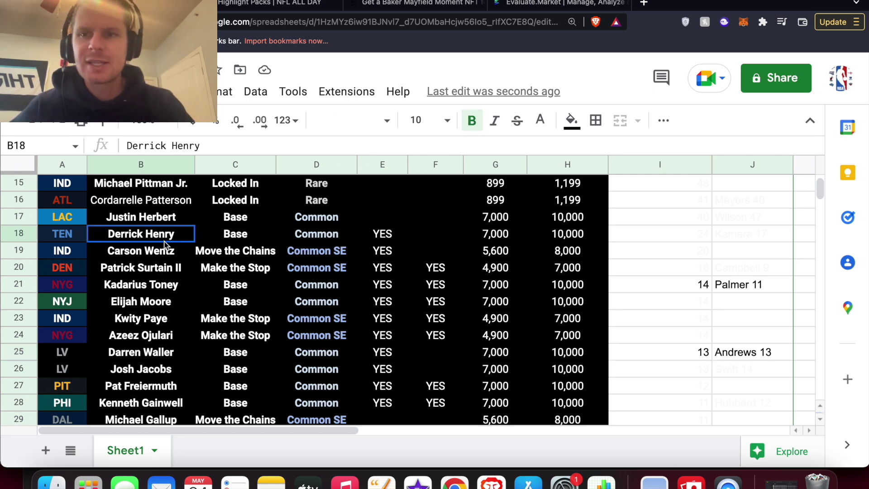
{"action": "left_click_drag", "start_coordinate": [165, 244], "coordinate": [388, 259]}
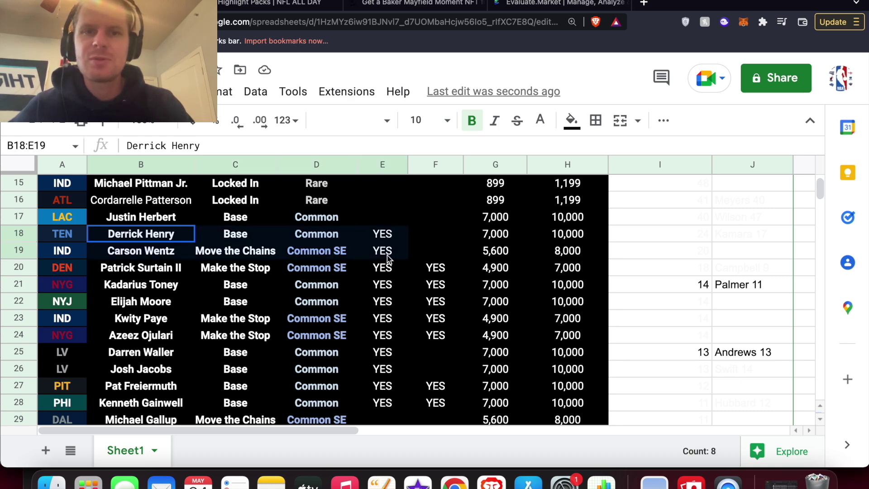
{"action": "left_click", "coordinate": [566, 252]}
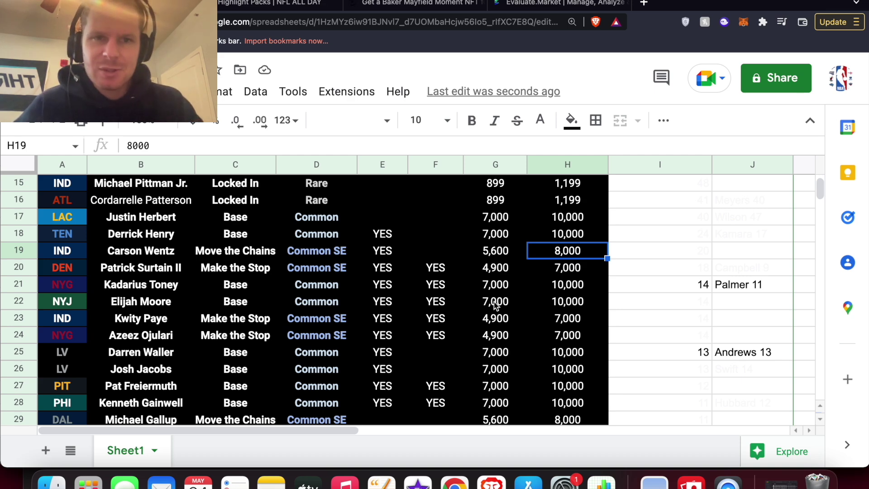
{"action": "scroll", "coordinate": [495, 303], "scroll_direction": "up", "scroll_amount": 3}
{"action": "scroll", "coordinate": [495, 305], "scroll_direction": "up", "scroll_amount": 3}
{"action": "scroll", "coordinate": [589, 280], "scroll_direction": "right", "scroll_amount": 2}
{"action": "left_click", "coordinate": [680, 217]}
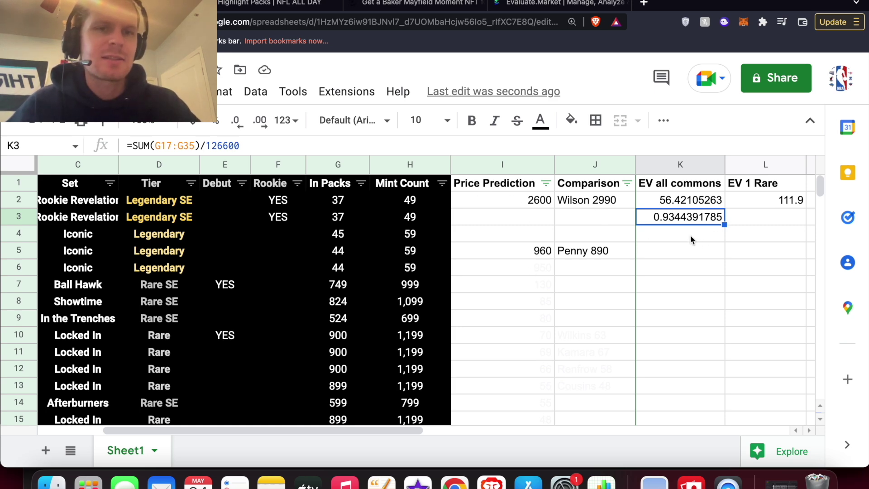
{"action": "left_click", "coordinate": [665, 200]}
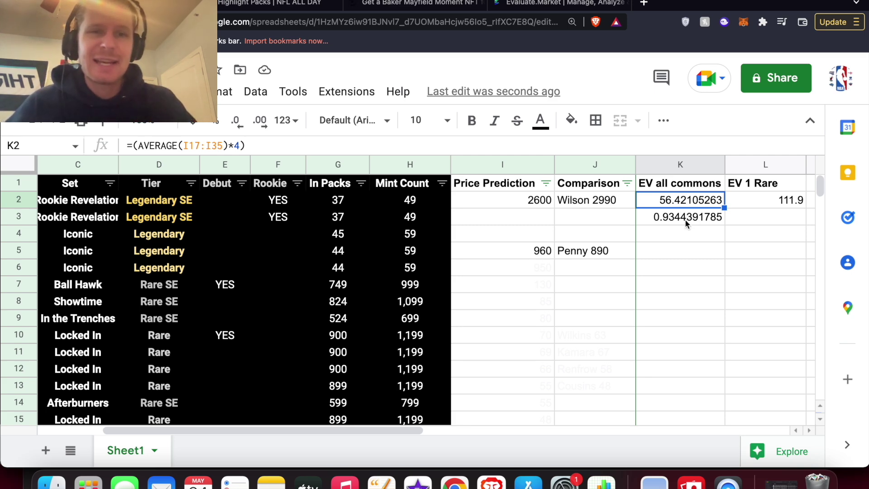
{"action": "left_click", "coordinate": [685, 218]}
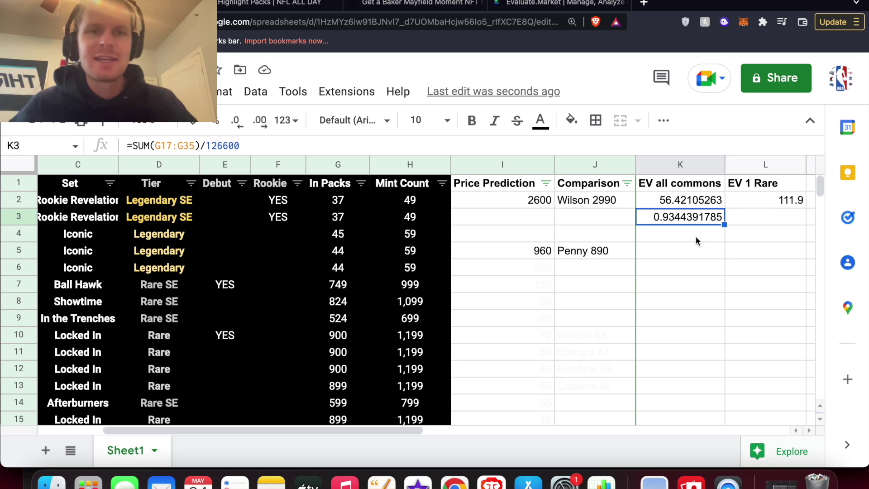
{"action": "left_click", "coordinate": [677, 206]}
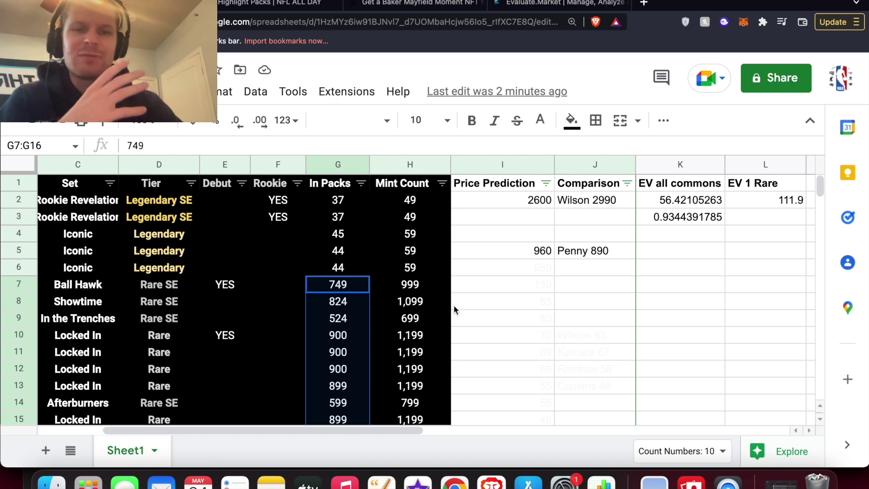
Undo K3 back to =SUM(G17:G35) for 118,300, then read the Rare In Packs sum of 8093
{"action": "key", "text": "super+z"}
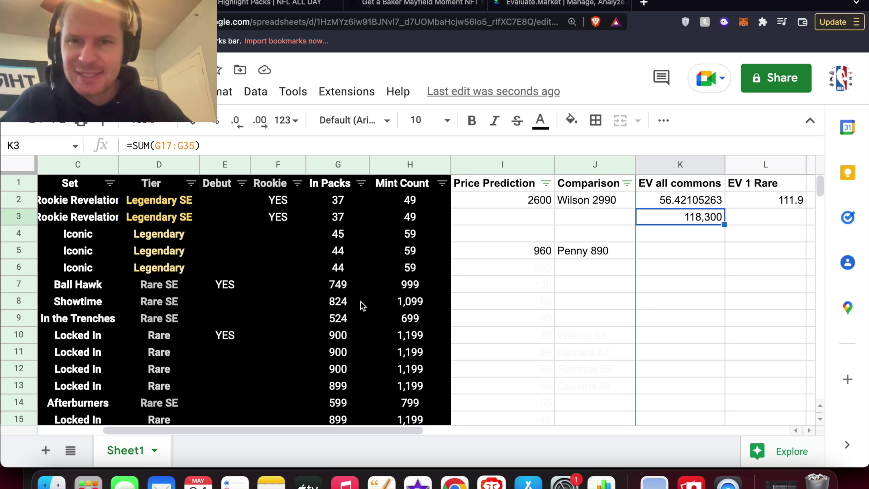
{"action": "scroll", "coordinate": [347, 291], "scroll_direction": "down", "scroll_amount": 2}
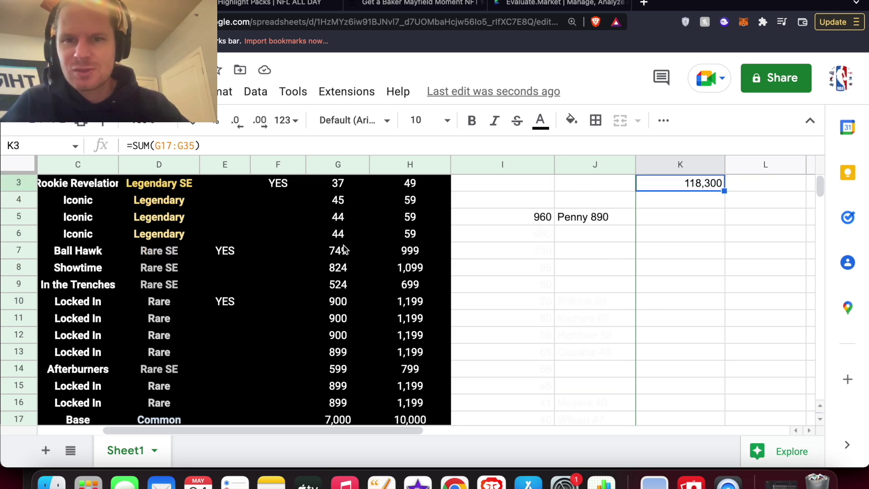
{"action": "left_click_drag", "start_coordinate": [343, 250], "coordinate": [346, 403]}
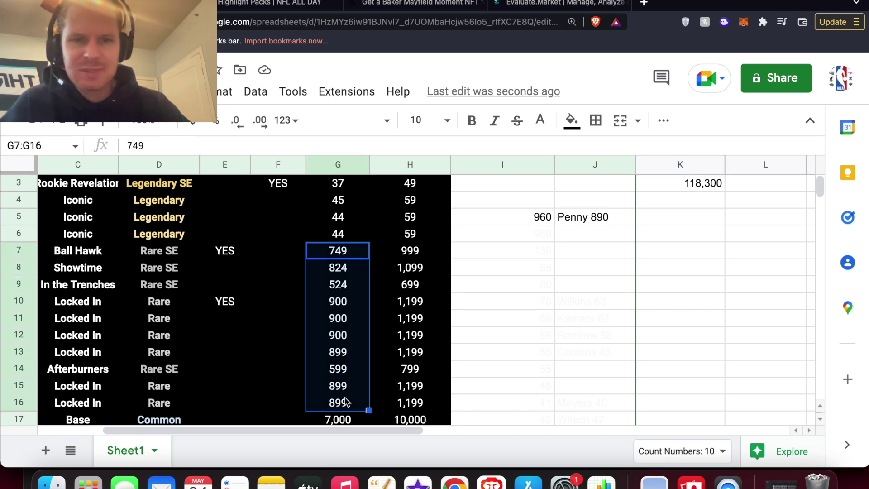
{"action": "left_click", "coordinate": [685, 451]}
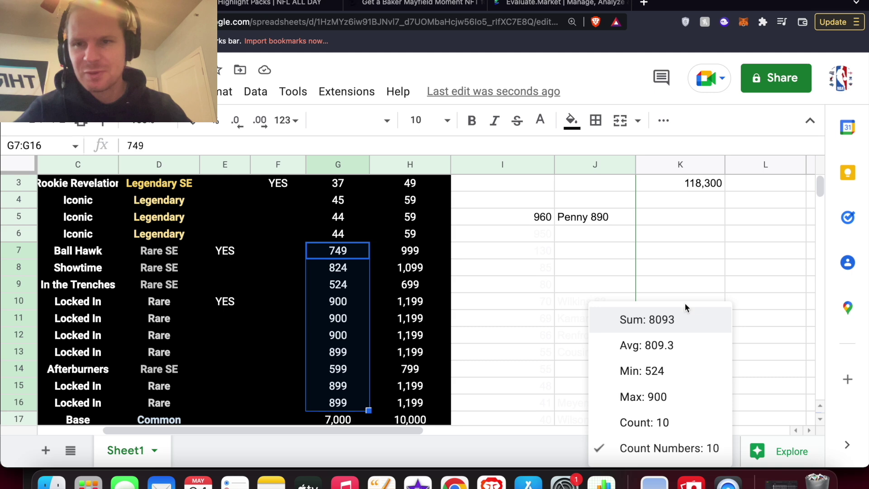
{"action": "left_click", "coordinate": [683, 254]}
Move the selection off the data to empty cell M1
{"action": "scroll", "coordinate": [693, 259], "scroll_direction": "up", "scroll_amount": 2}
{"action": "scroll", "coordinate": [693, 259], "scroll_direction": "left", "scroll_amount": 3}
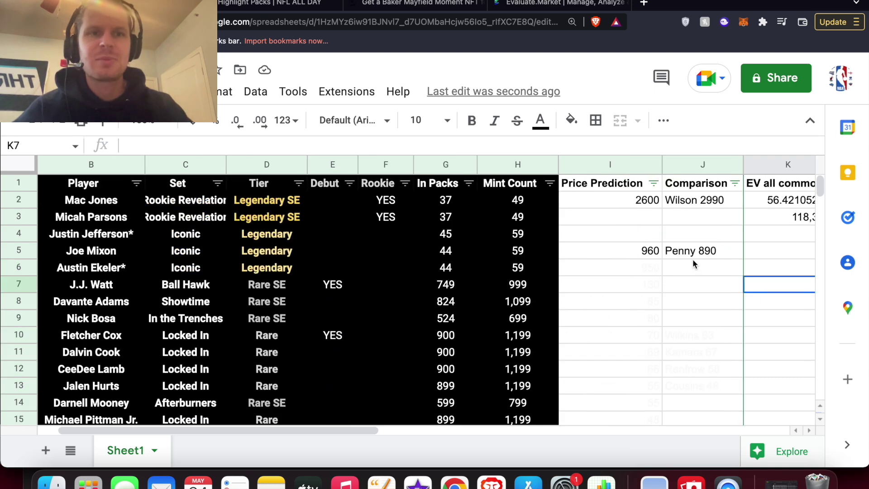
{"action": "scroll", "coordinate": [716, 250], "scroll_direction": "right", "scroll_amount": 5}
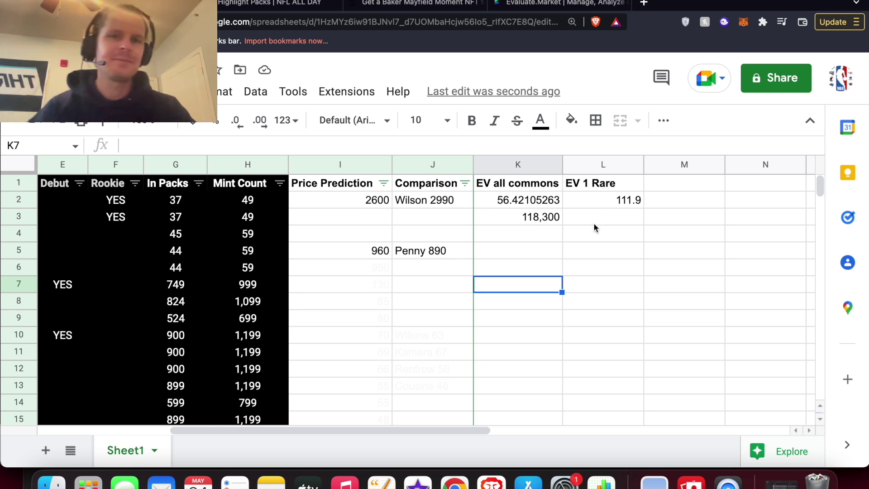
{"action": "left_click", "coordinate": [668, 191]}
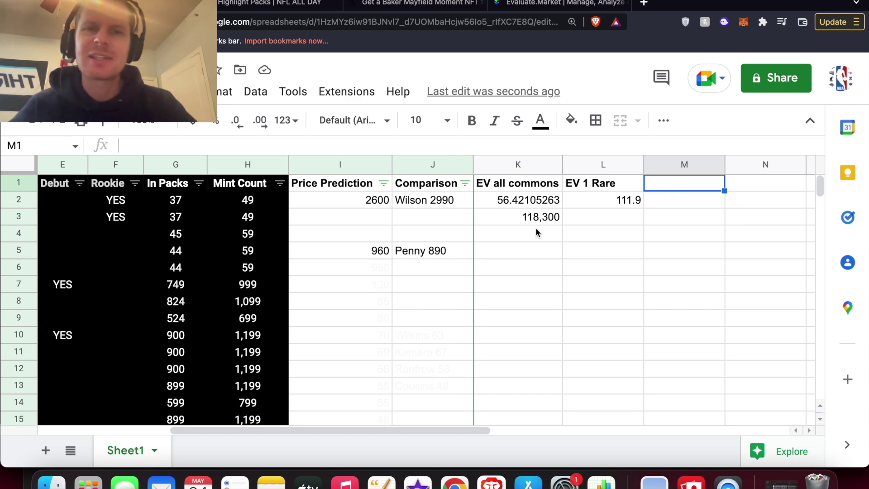
Read the legendary In Packs total of 207 for G2:G6, then go to the Dallas Cowboys moment
{"action": "scroll", "coordinate": [536, 228], "scroll_direction": "left", "scroll_amount": 5}
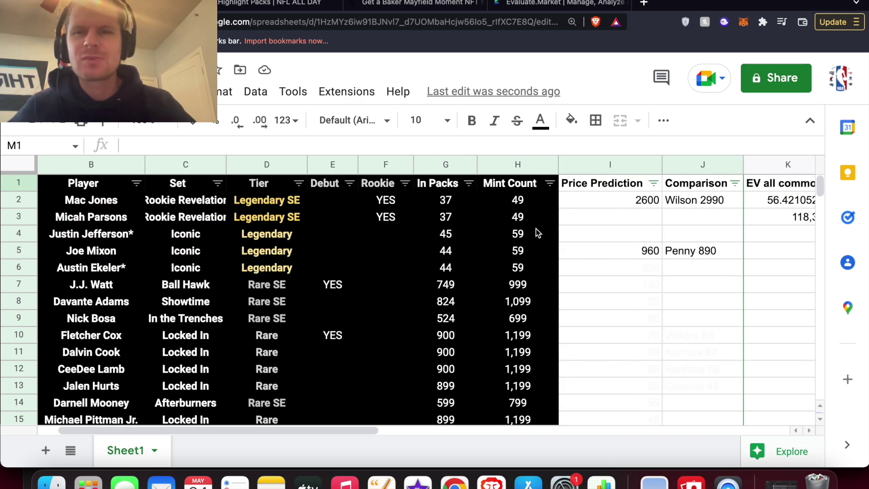
{"action": "scroll", "coordinate": [536, 229], "scroll_direction": "right", "scroll_amount": 2}
{"action": "scroll", "coordinate": [536, 229], "scroll_direction": "left", "scroll_amount": 4}
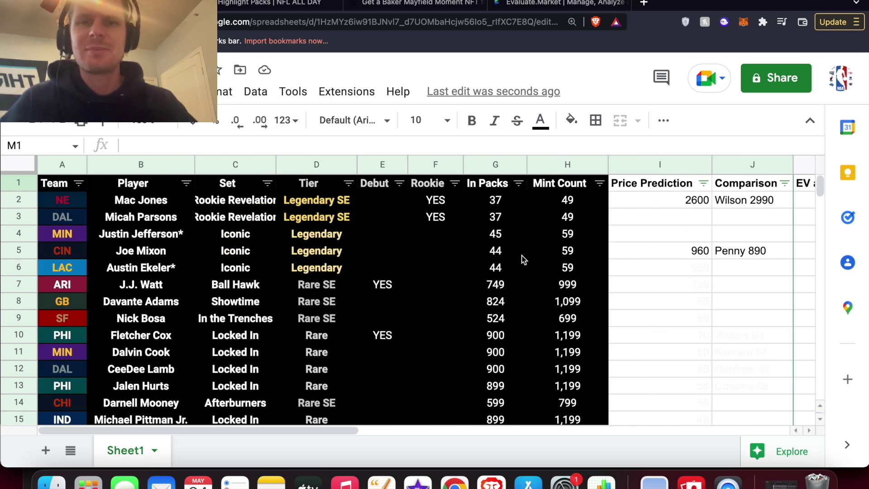
{"action": "left_click_drag", "start_coordinate": [496, 202], "coordinate": [499, 271]}
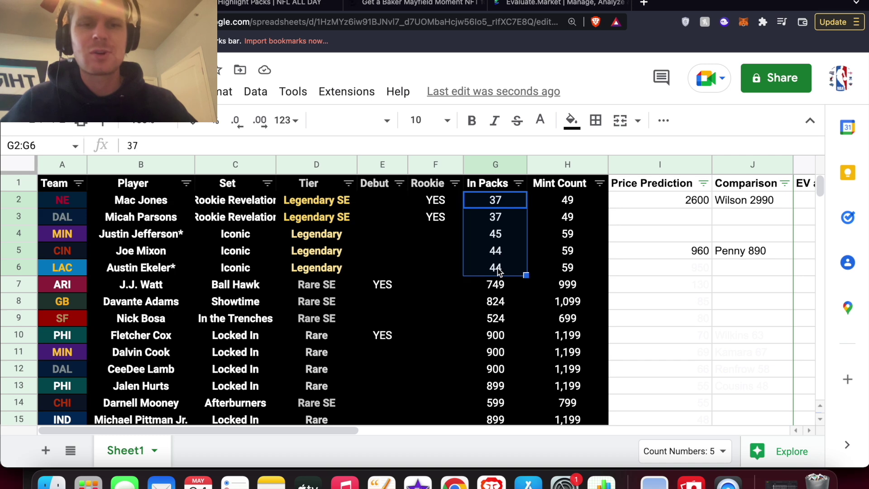
{"action": "left_click", "coordinate": [658, 450]}
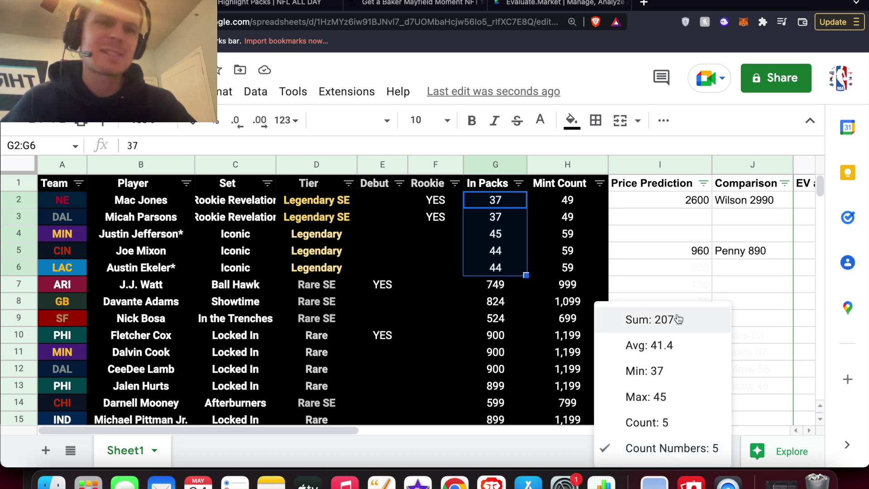
{"action": "left_click", "coordinate": [717, 291]}
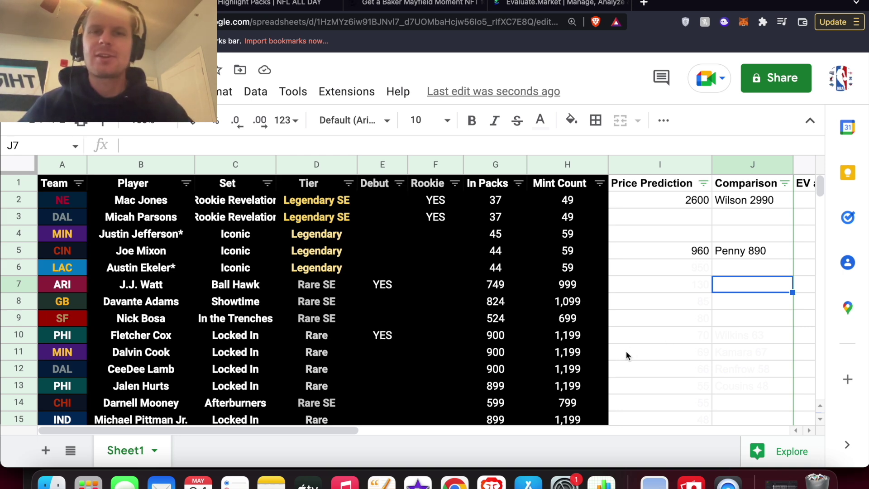
{"action": "key", "text": "ctrl+Tab"}
{"action": "key", "text": "ctrl+Tab"}
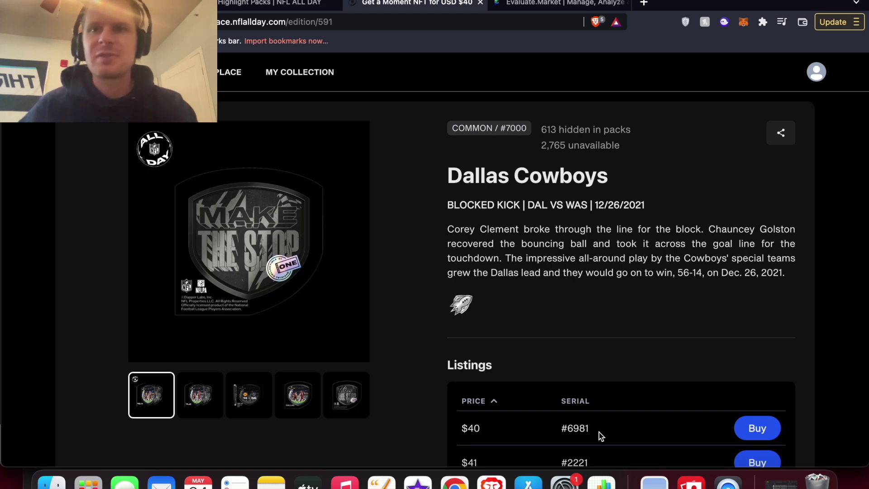
Return to the pack moments spreadsheet
{"action": "key", "text": "super+1"}
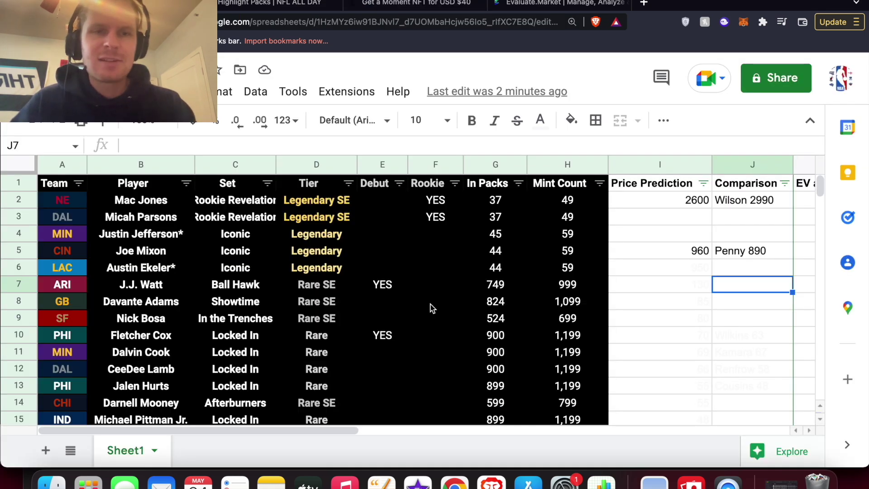